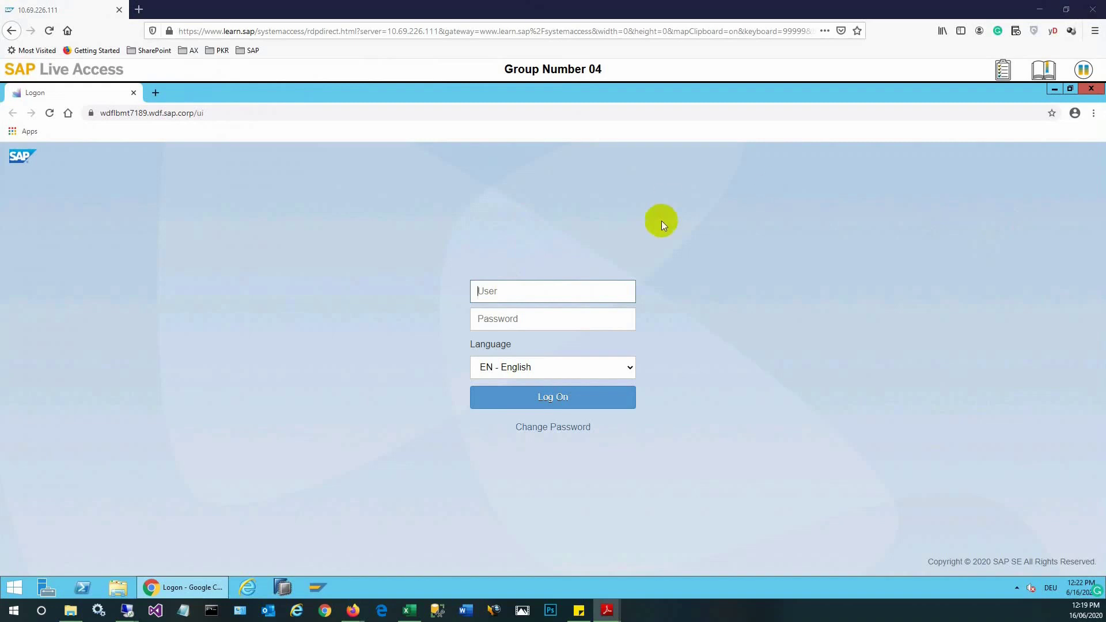
Log on to the Fiori Launchpad with the student user's name and password
left_click(560, 295)
type("s4c")
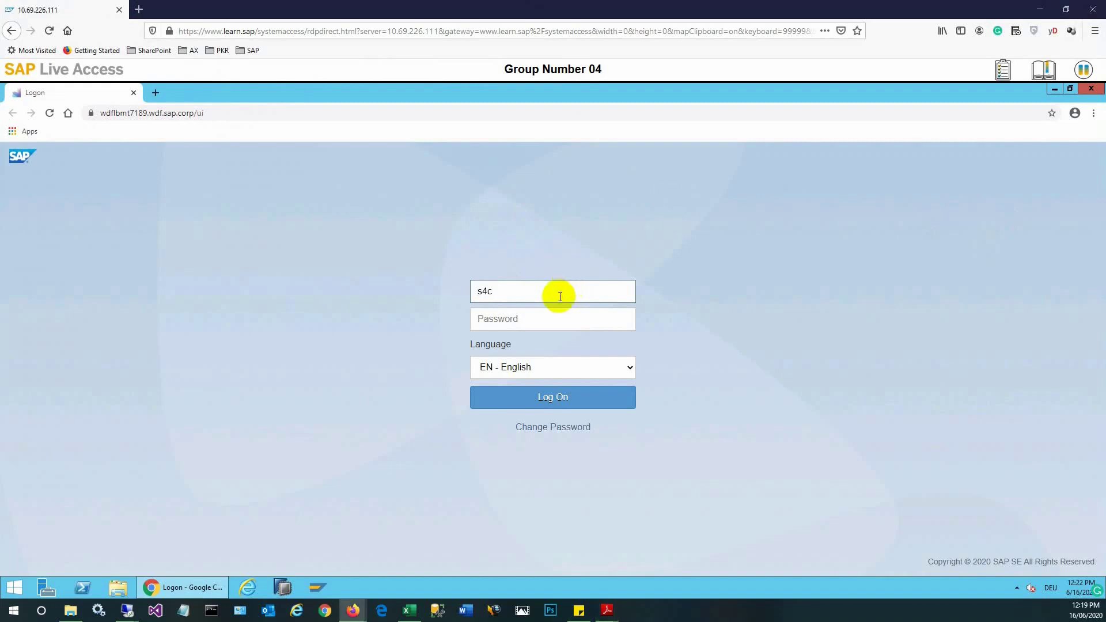
type("-04")
key("Tab")
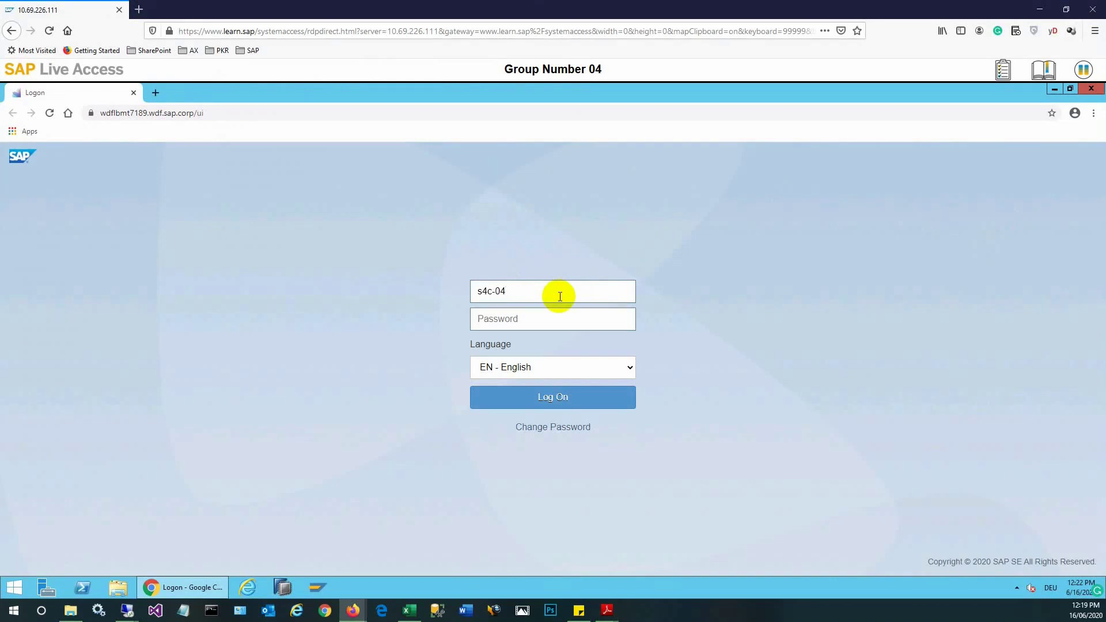
type("********")
left_click(552, 403)
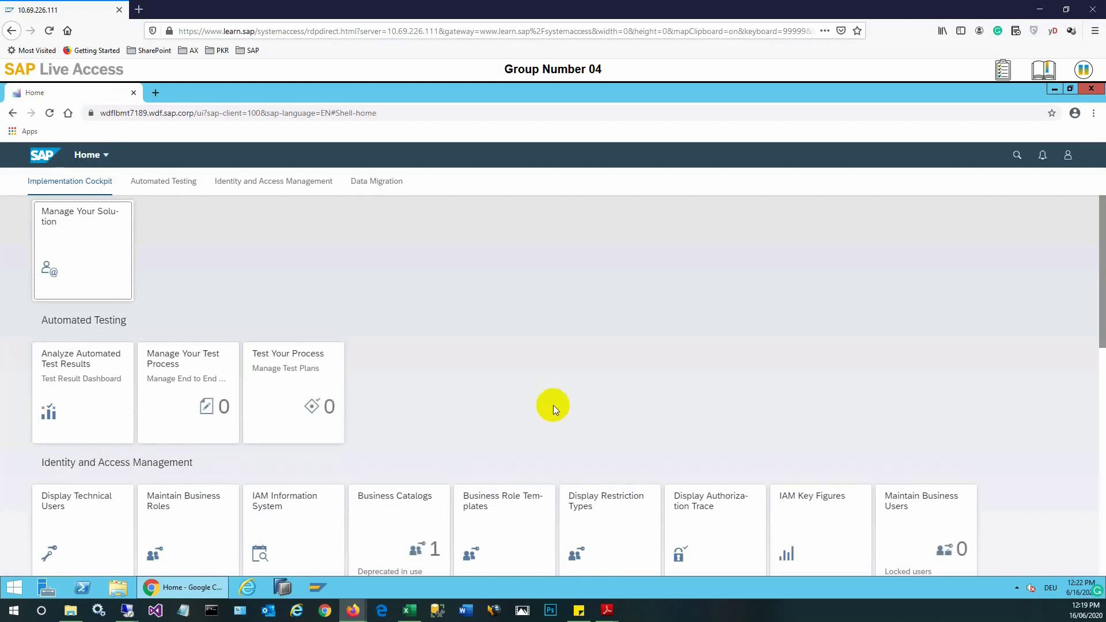
Open the Maintain Business Users tile under Identity and Access Management
scroll(553, 406, "down", 6)
scroll(550, 420, "up", 3)
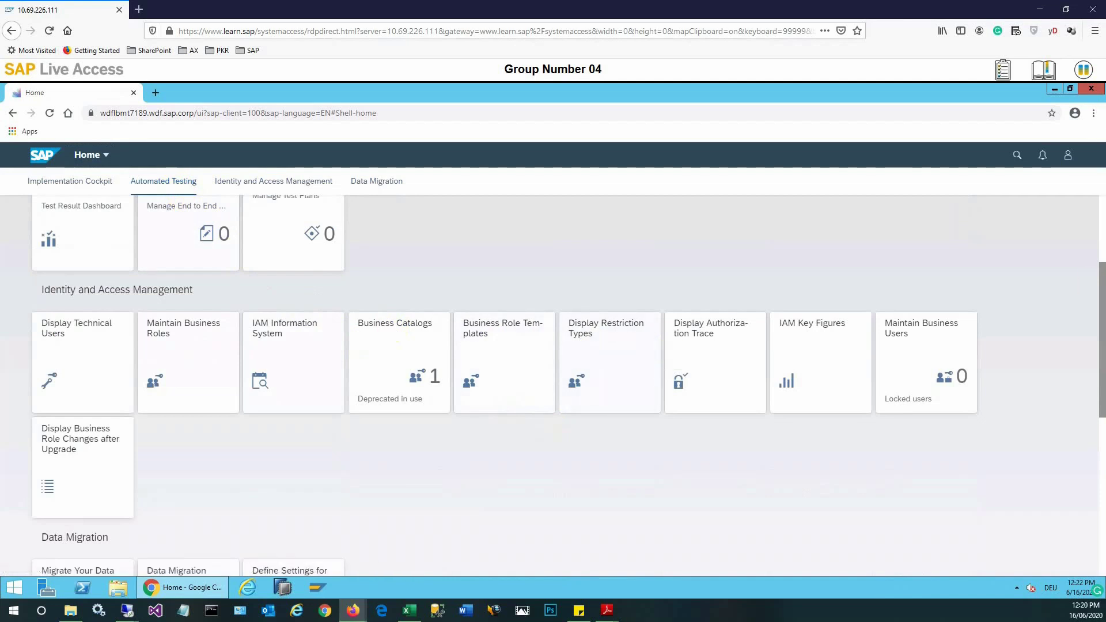
left_click(926, 327)
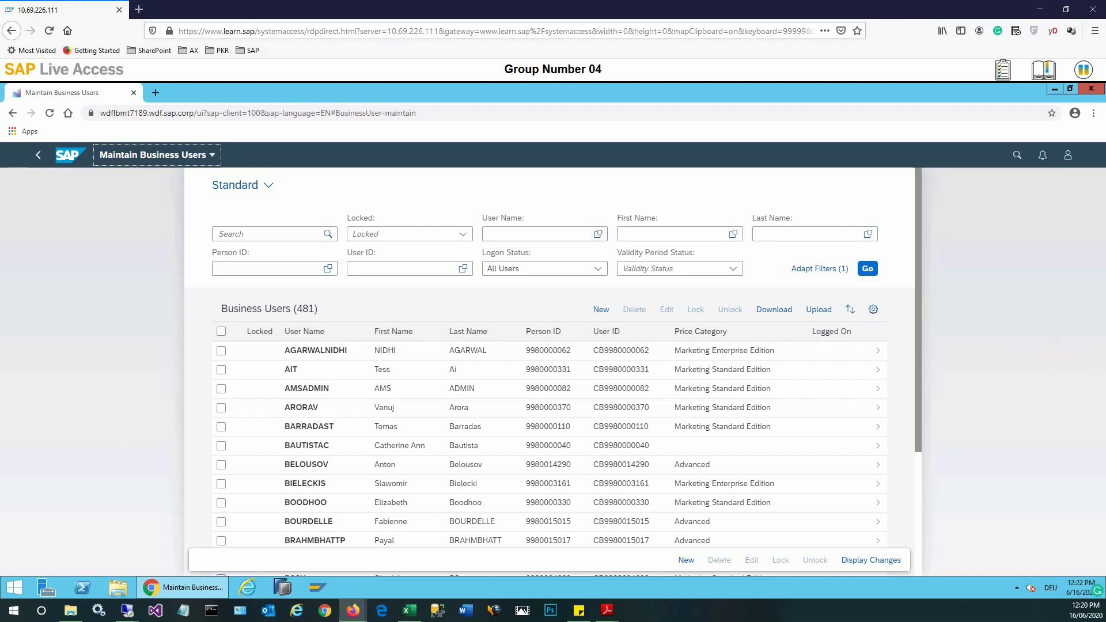
Search the business user list for the student user and open that user's record
left_click(266, 236)
left_click(282, 233)
type("s4c-04")
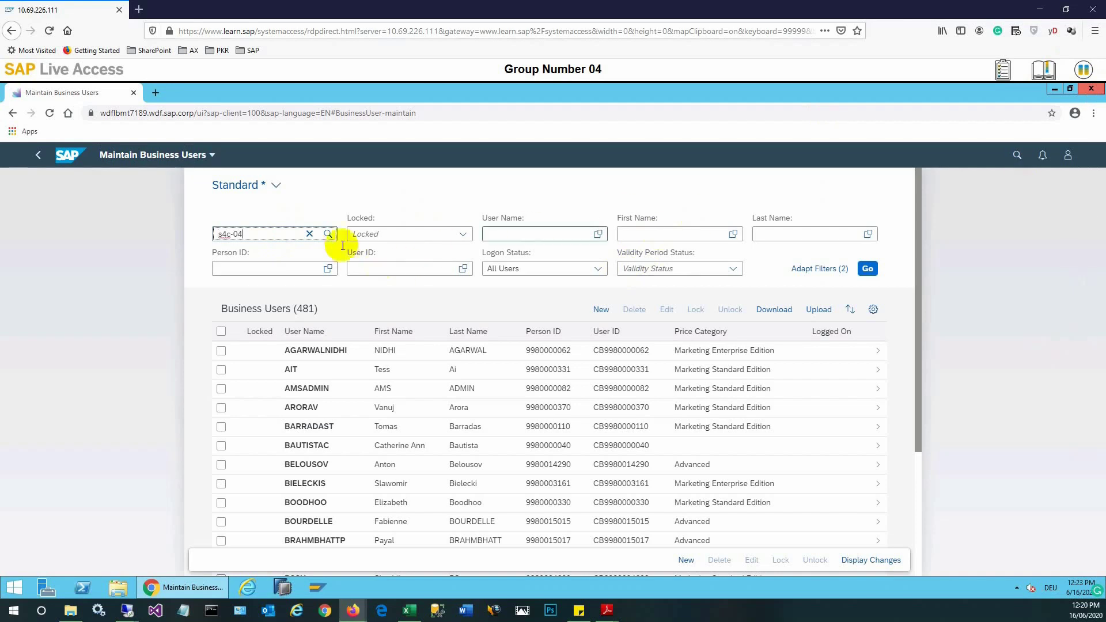
left_click(327, 234)
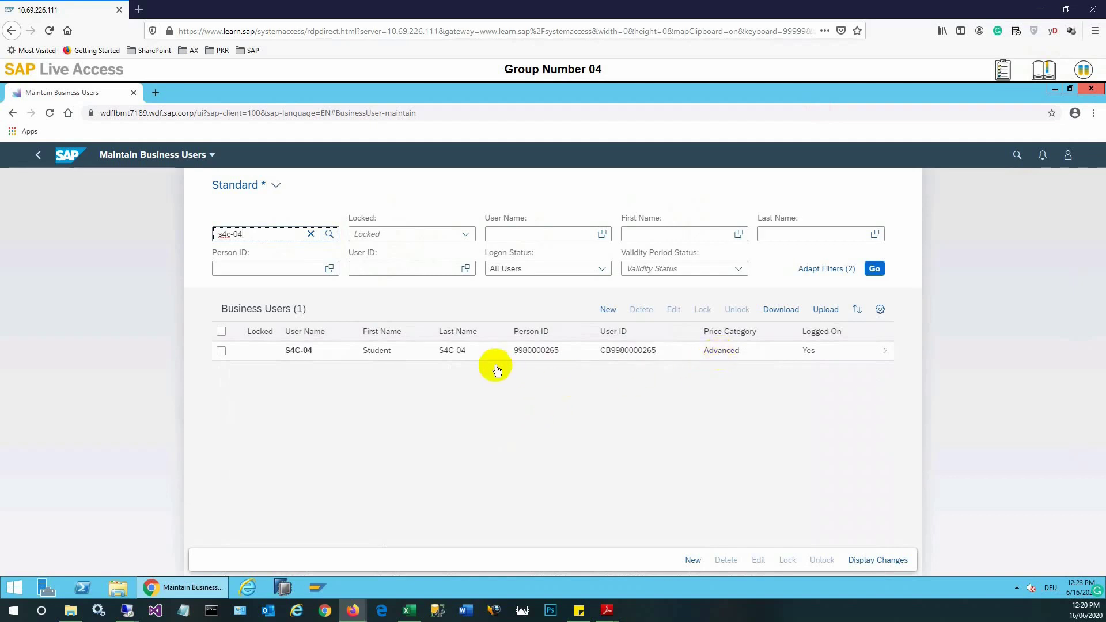
left_click(414, 355)
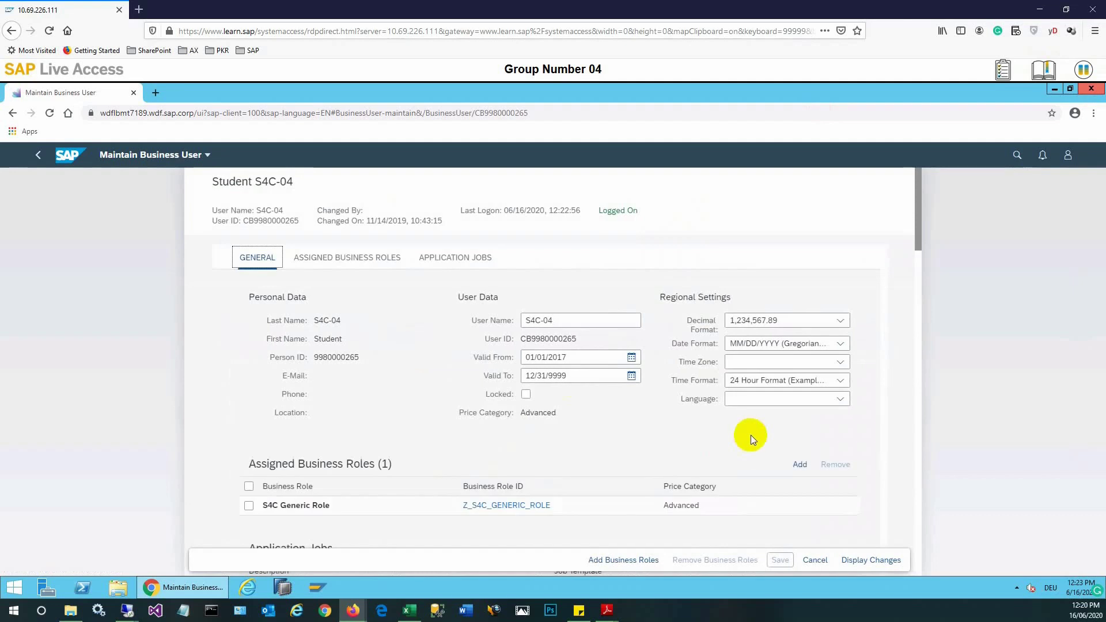
Review the user's record, with only S4C Generic Role assigned, and start adding business roles
scroll(752, 436, "down", 3)
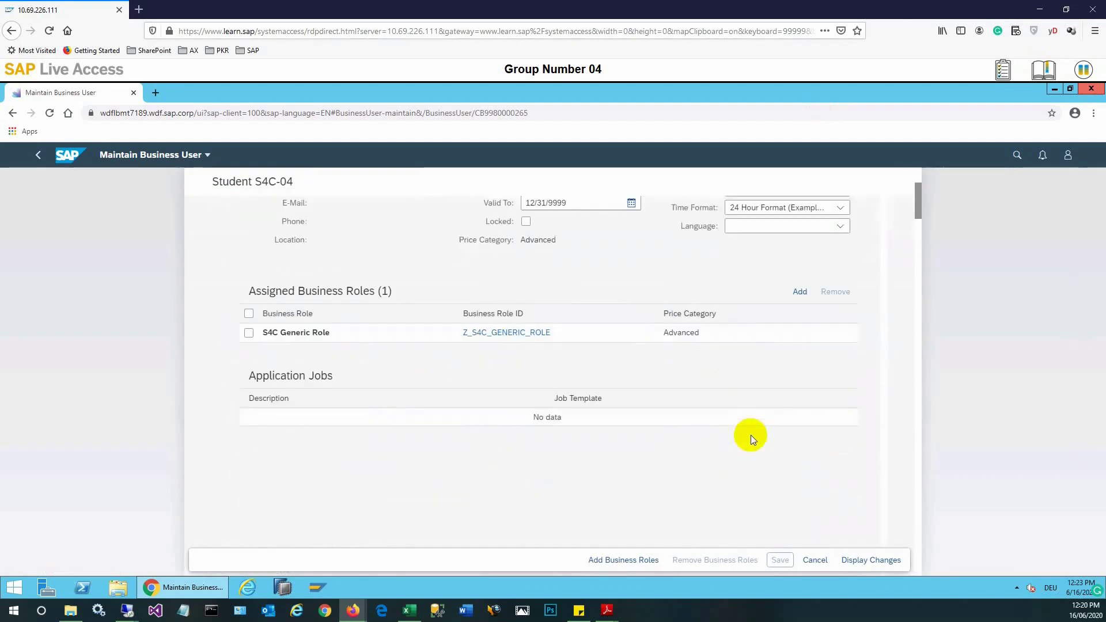
scroll(751, 435, "up", 3)
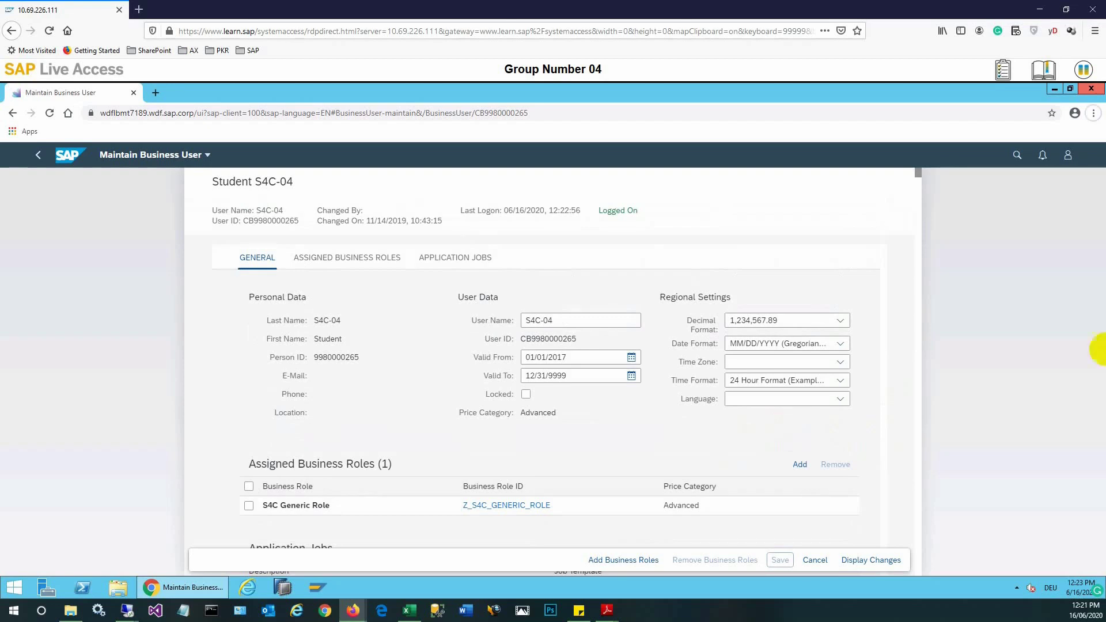
left_click(623, 560)
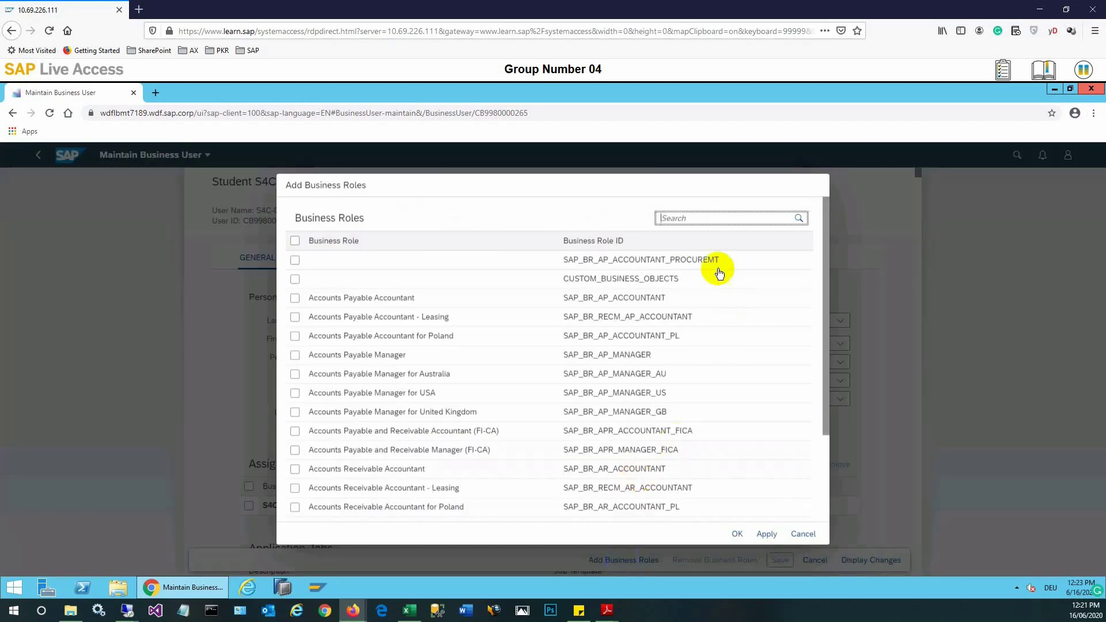
Search 'General ledger accountant' and add the General Ledger Accountant role to the user
left_click(724, 217)
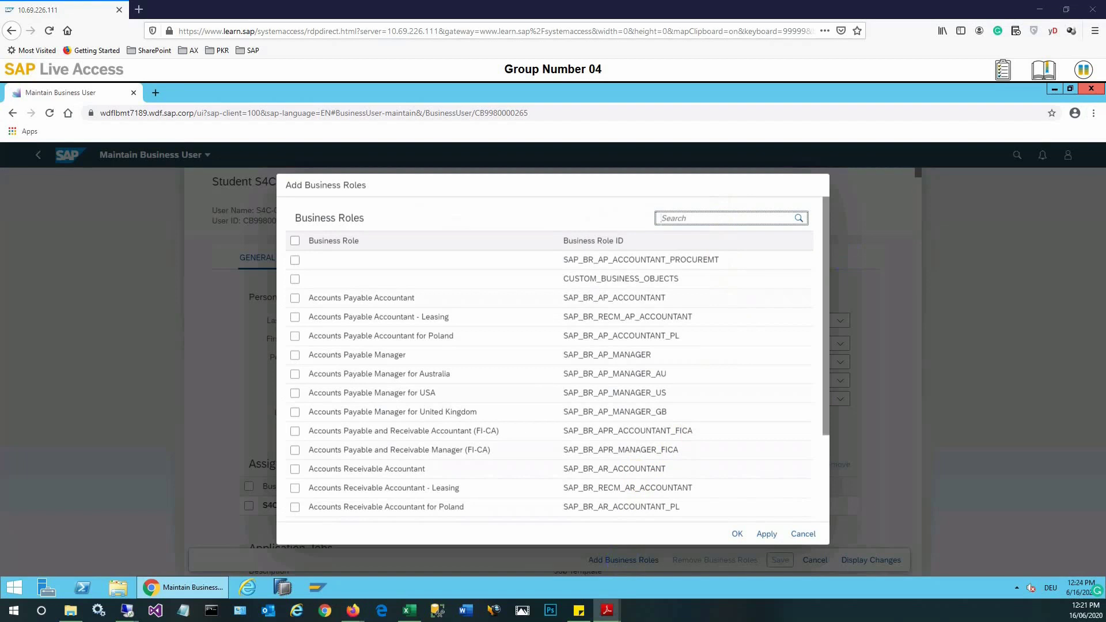
left_click(683, 217)
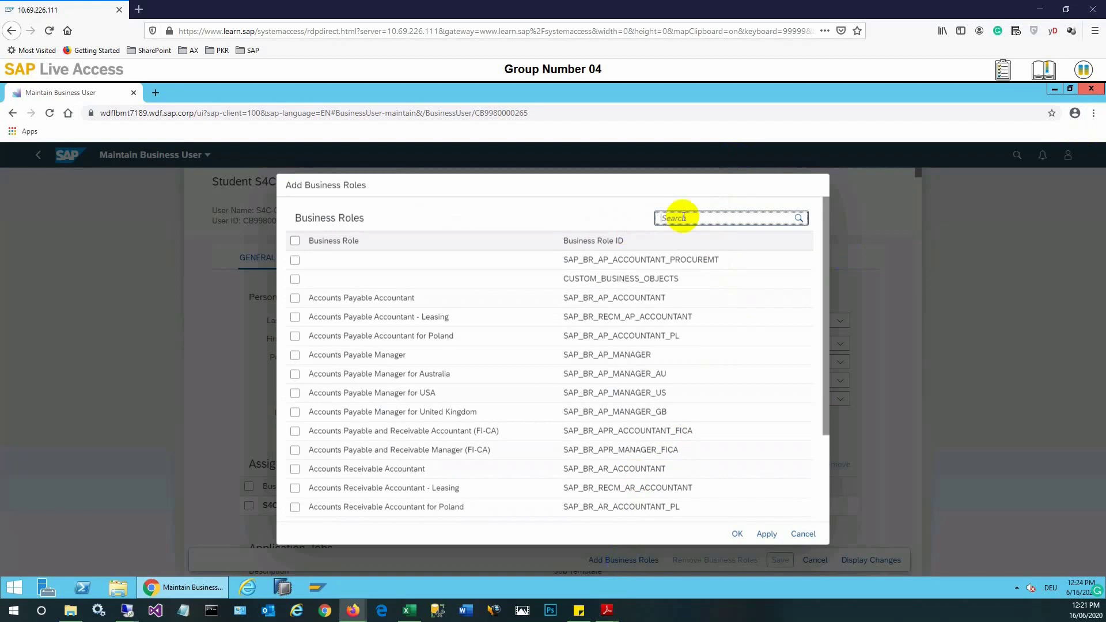
type("General ledger accountant")
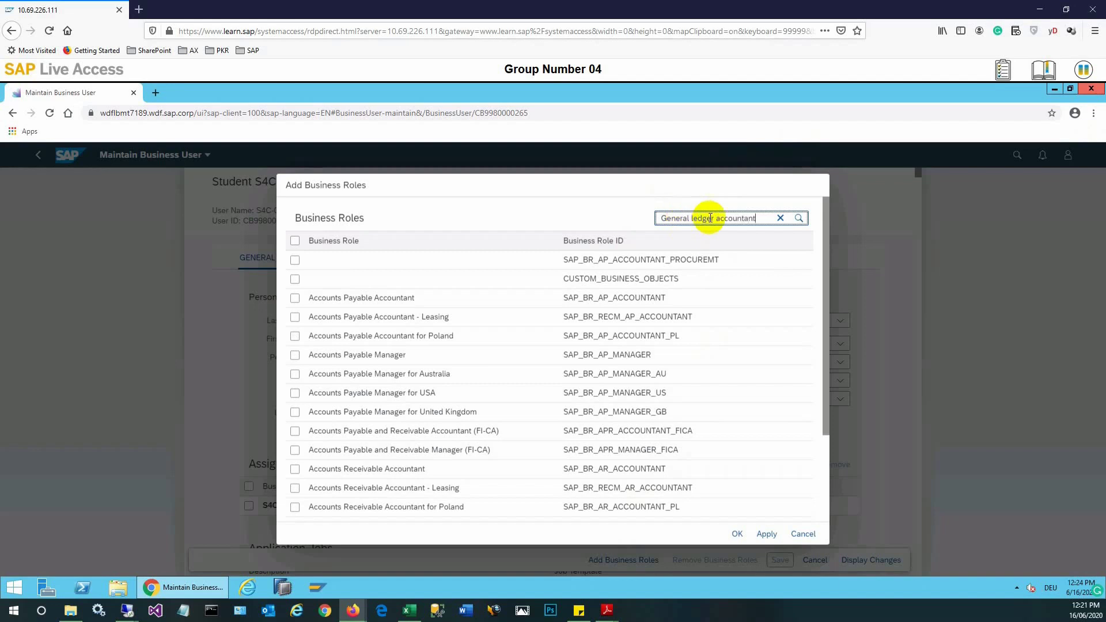
left_click(799, 218)
left_click(295, 261)
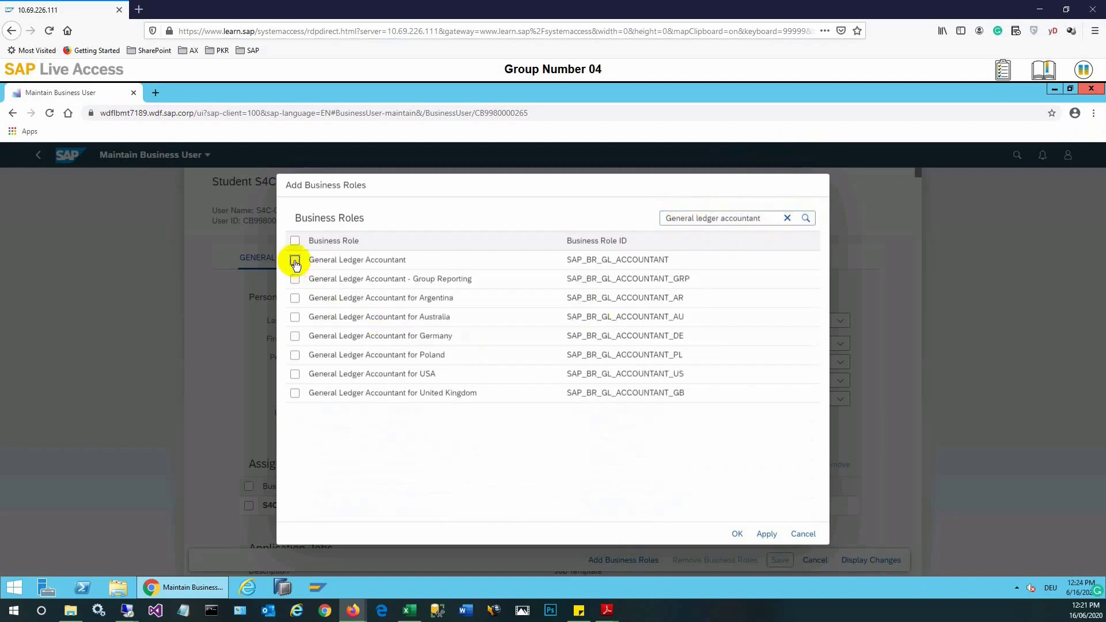
left_click(737, 534)
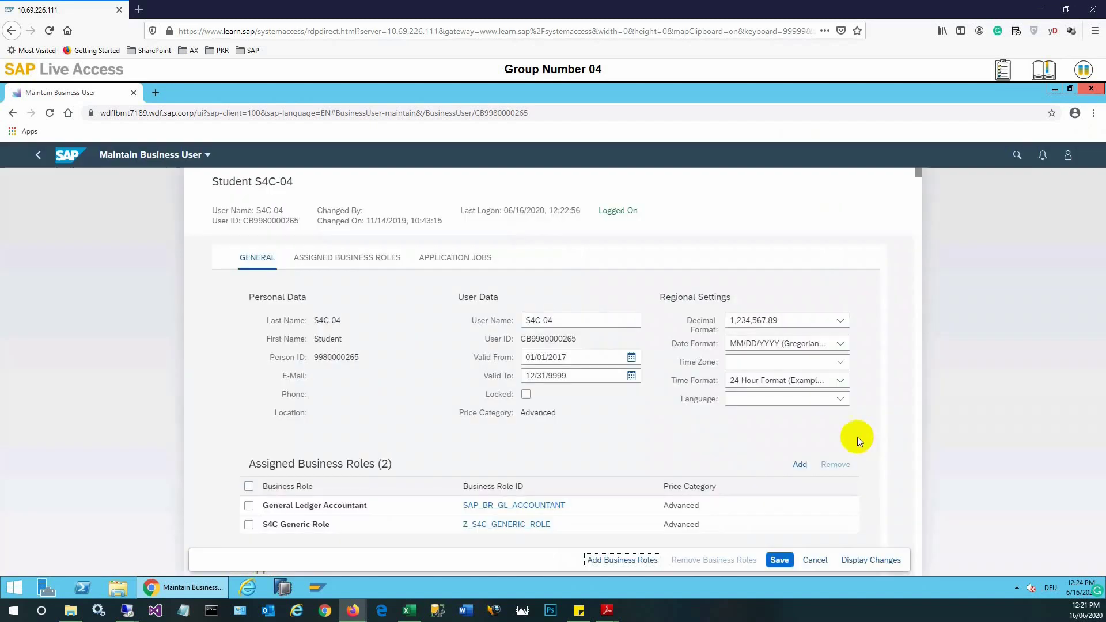
Check the assigned General Ledger Accountant role and save the user record
scroll(856, 433, "down", 5)
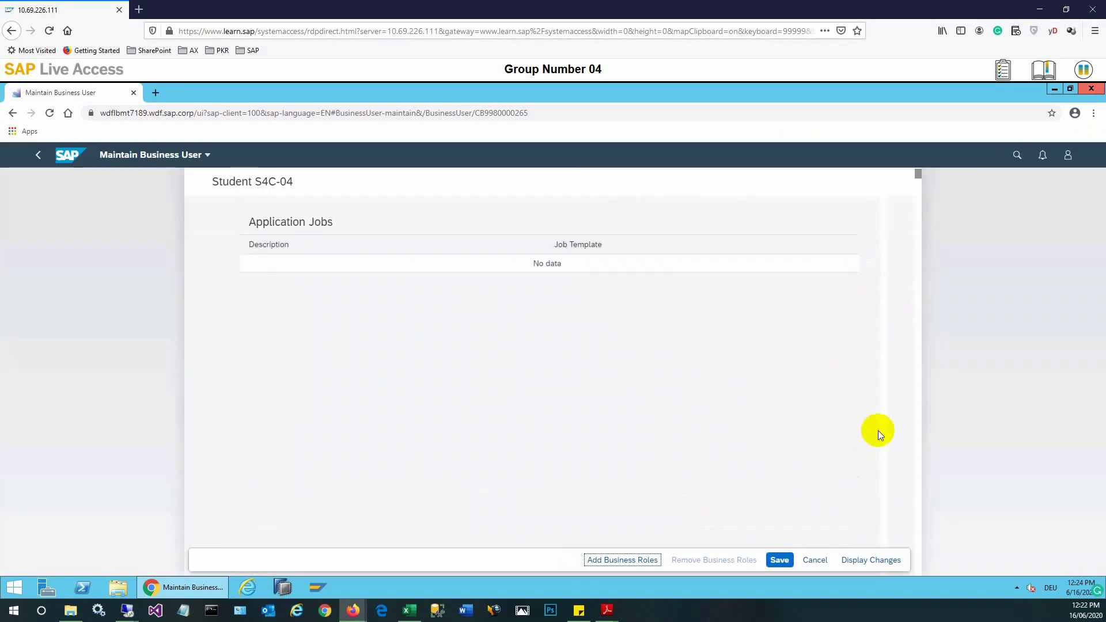
scroll(878, 431, "up", 5)
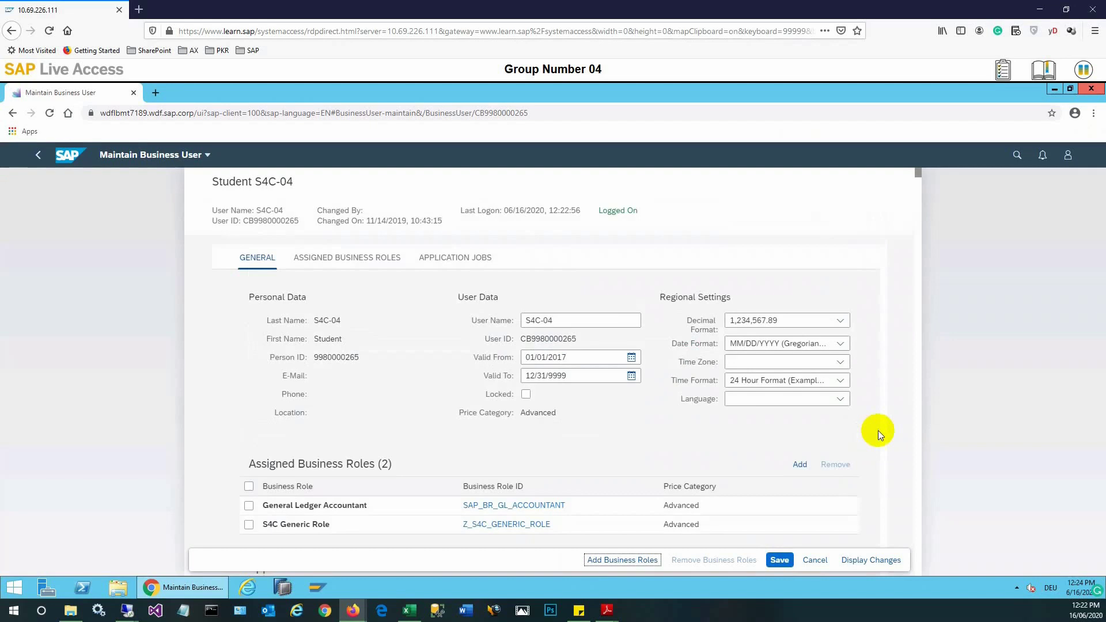
left_click_drag(301, 505, 367, 505)
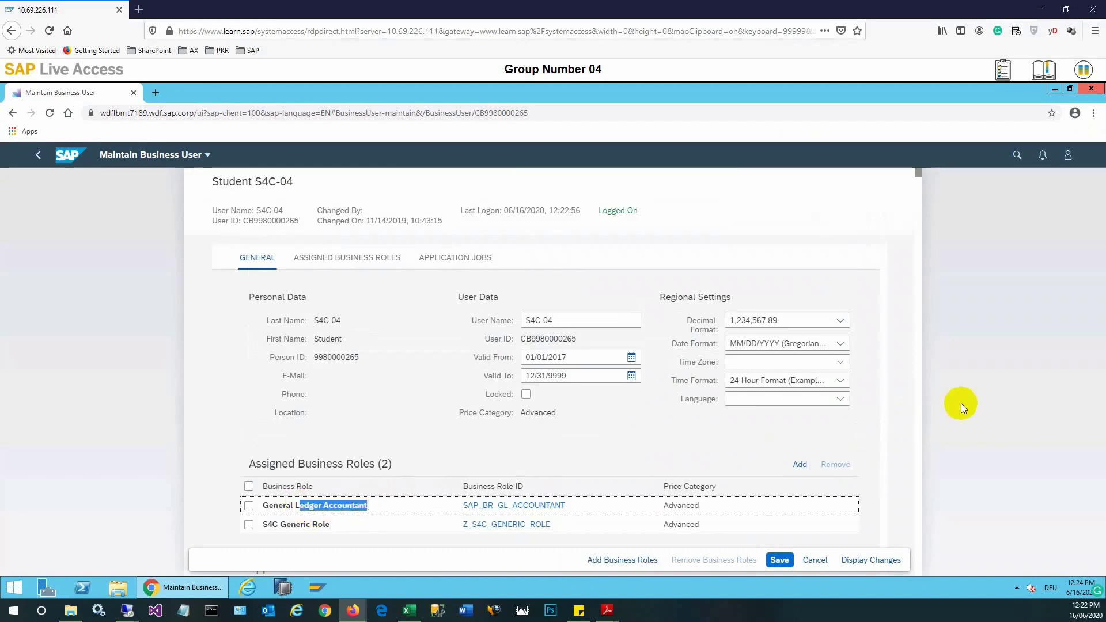
left_click(781, 560)
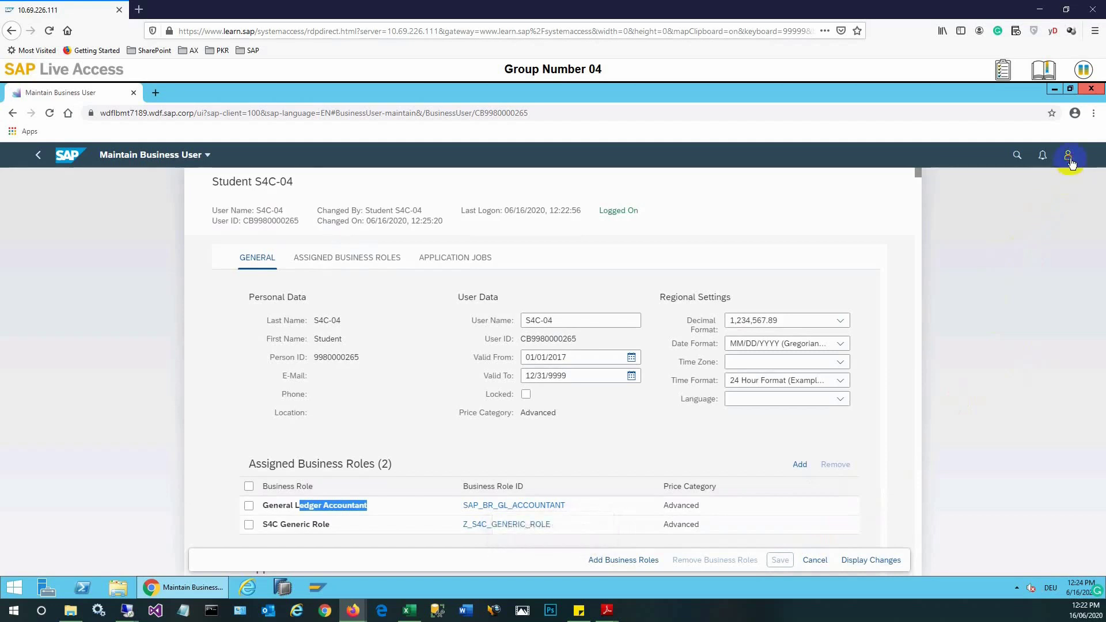
left_click(1069, 156)
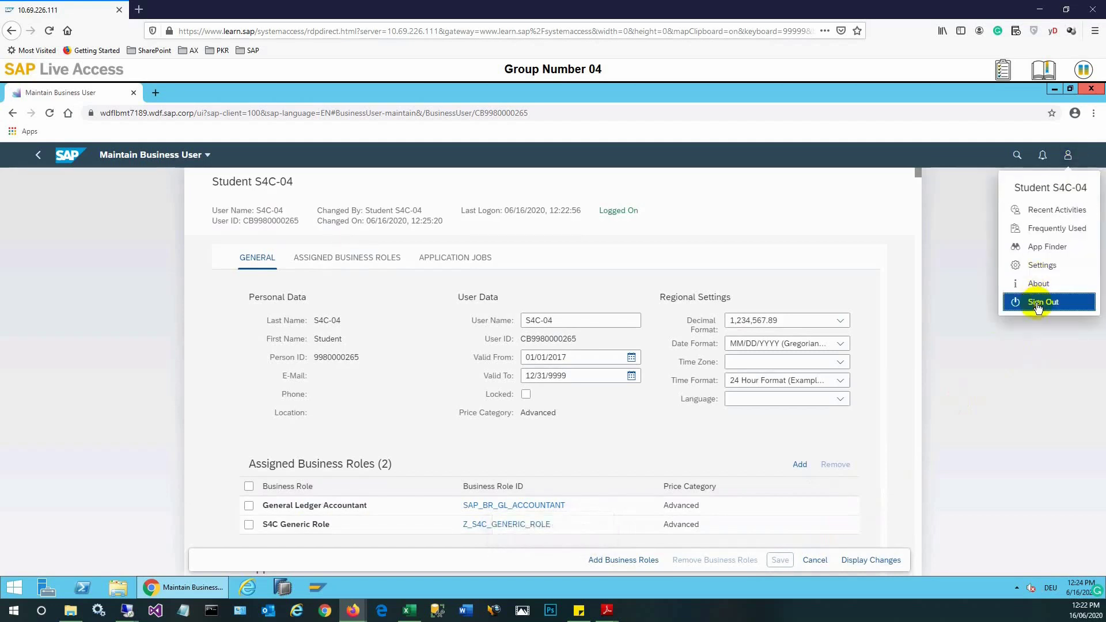
Sign out of the launchpad and confirm, returning to the logon page
left_click(1037, 302)
left_click(587, 386)
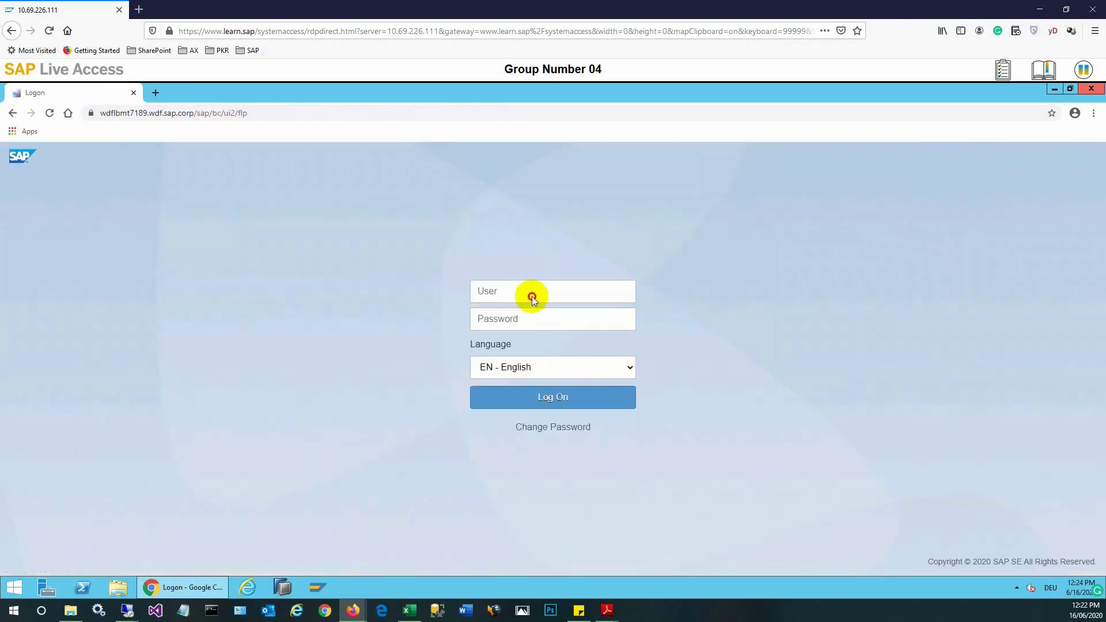
left_click(531, 296)
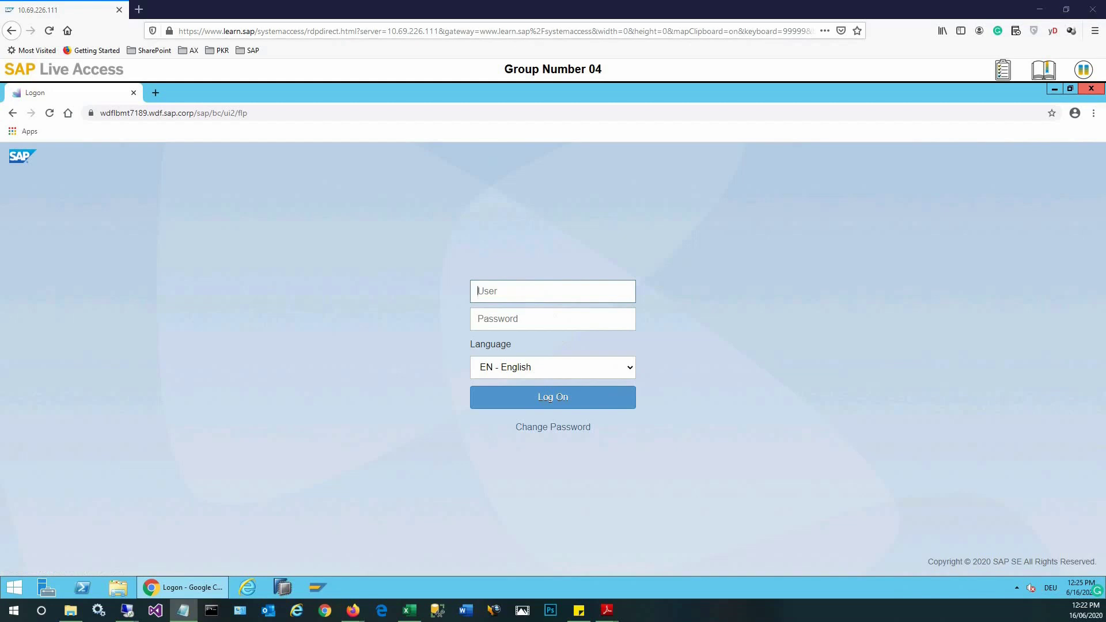
Enter the student user's name and password and submit the first logon attempt
left_click(591, 288)
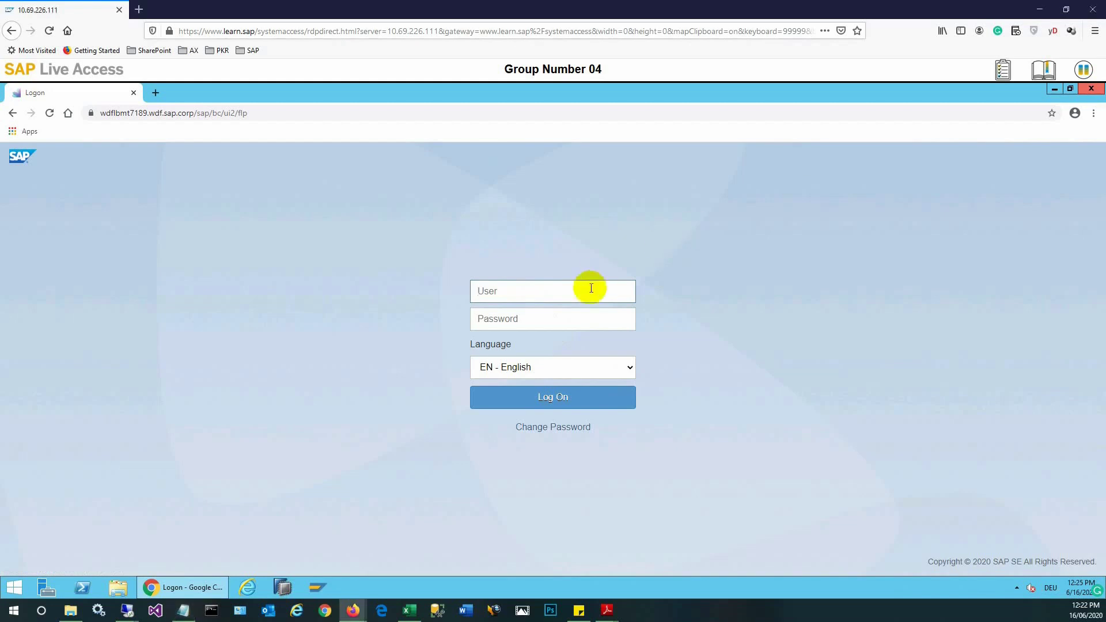
type("s4c-04")
key("Tab")
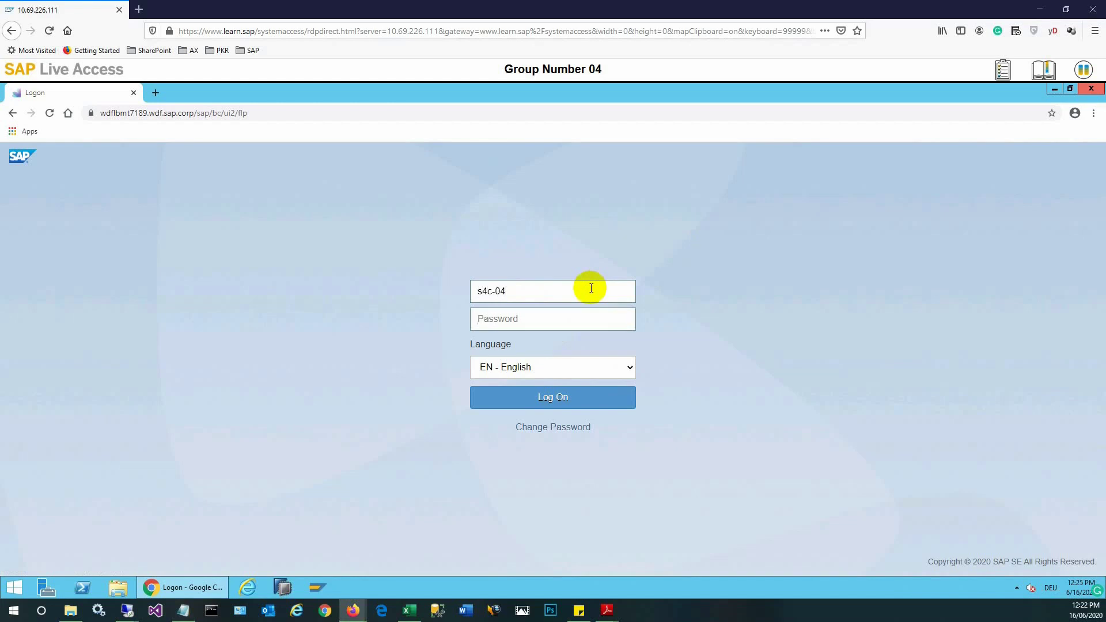
key("Return")
After the logon cookie check error, re-enter the credentials and log back on
left_click(555, 313)
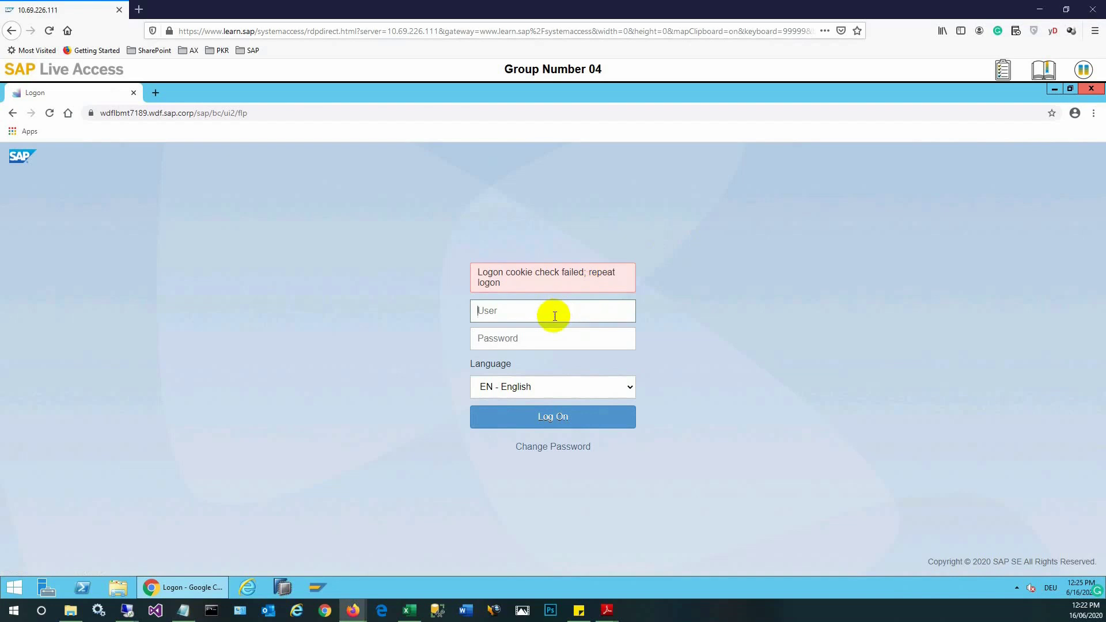
type("S4C-04")
key("Tab")
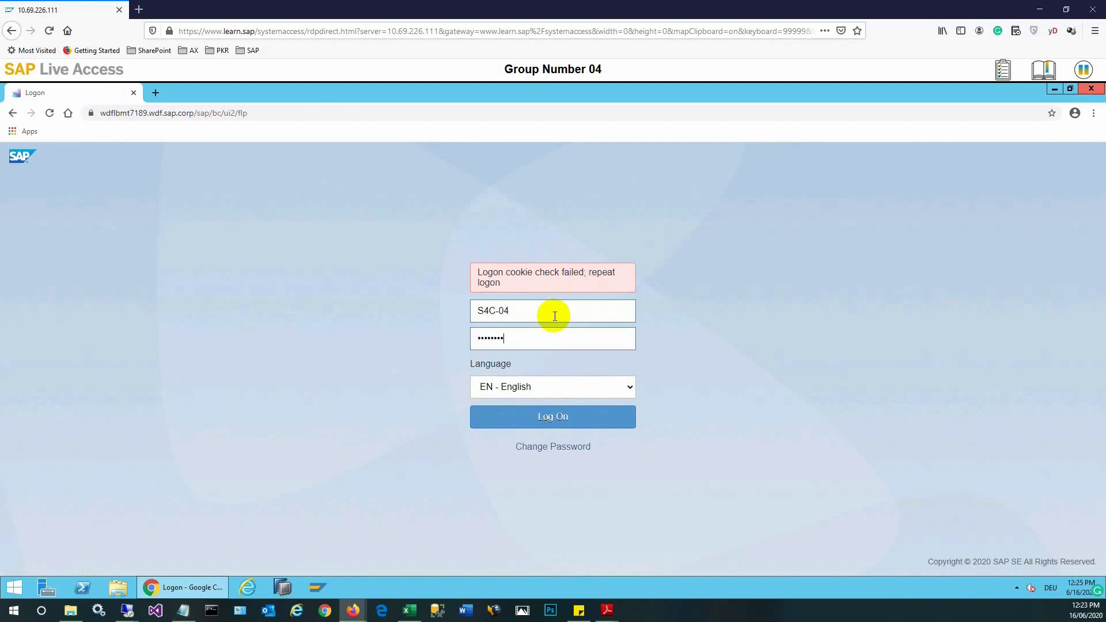
key("Return")
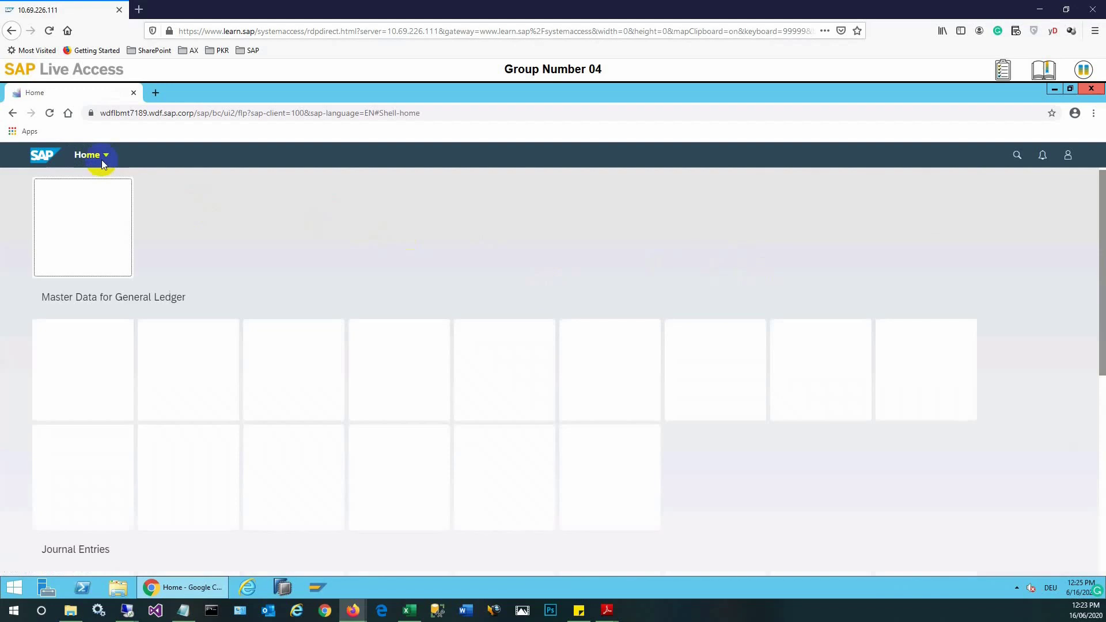
Jump to Master Data for General Ledger and launch Manage G/L Account Master Data
left_click(183, 181)
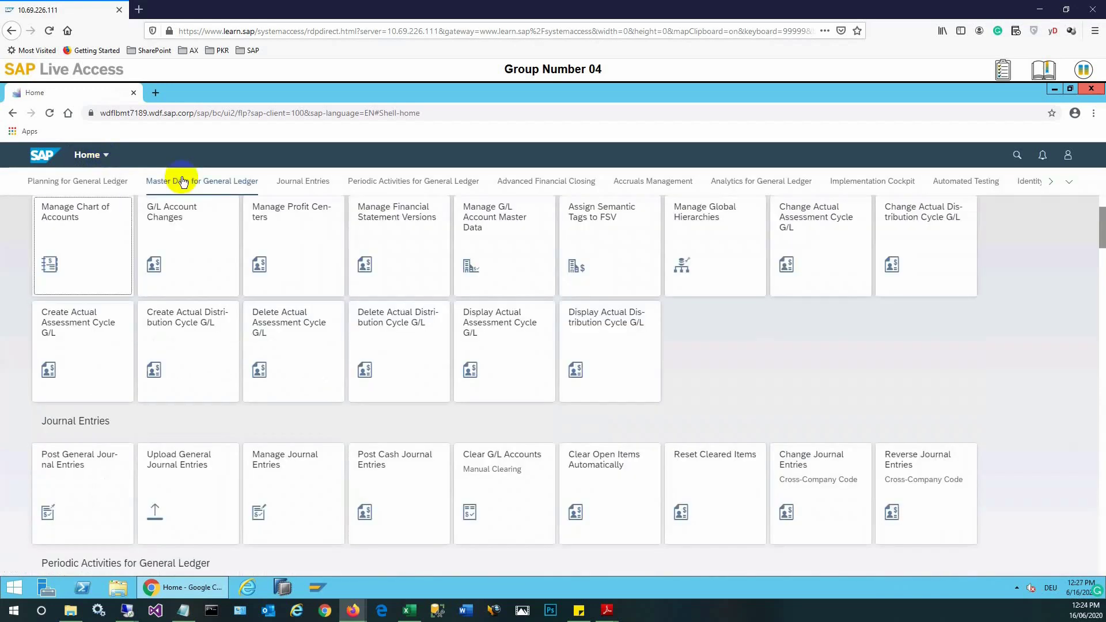
left_click(486, 237)
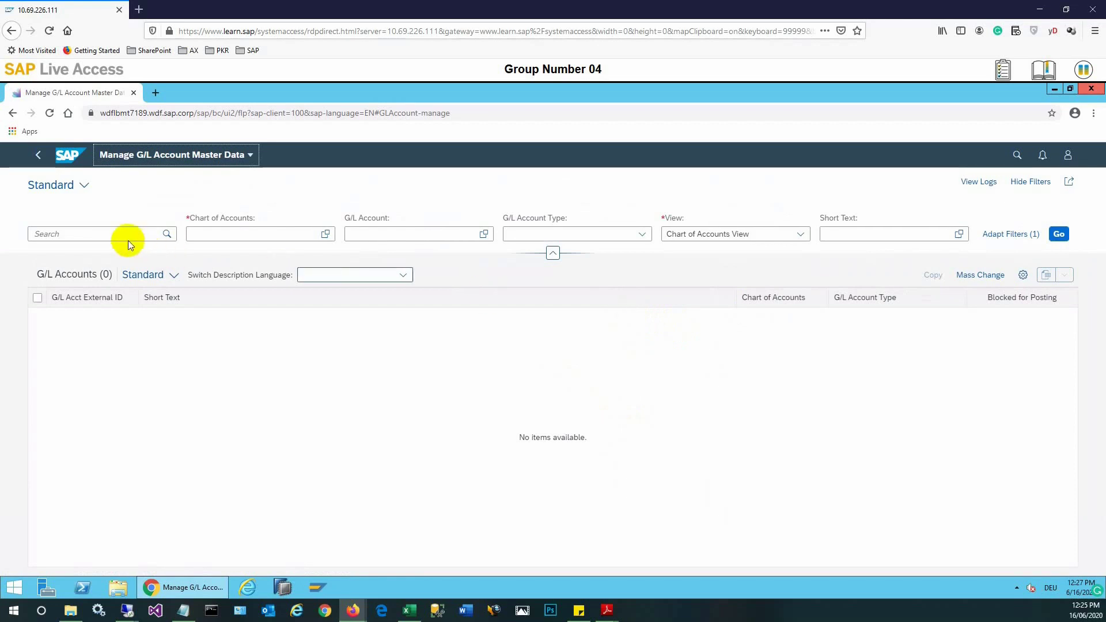
Pick YCOA in the Chart of Accounts value help and apply it as the filter
left_click(232, 236)
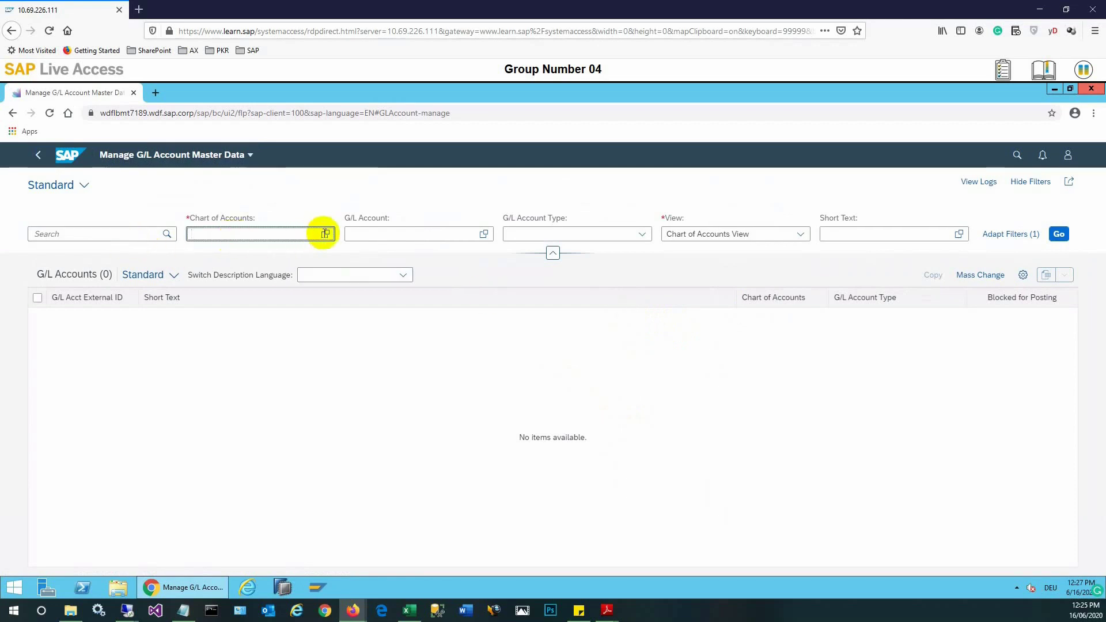
left_click(326, 234)
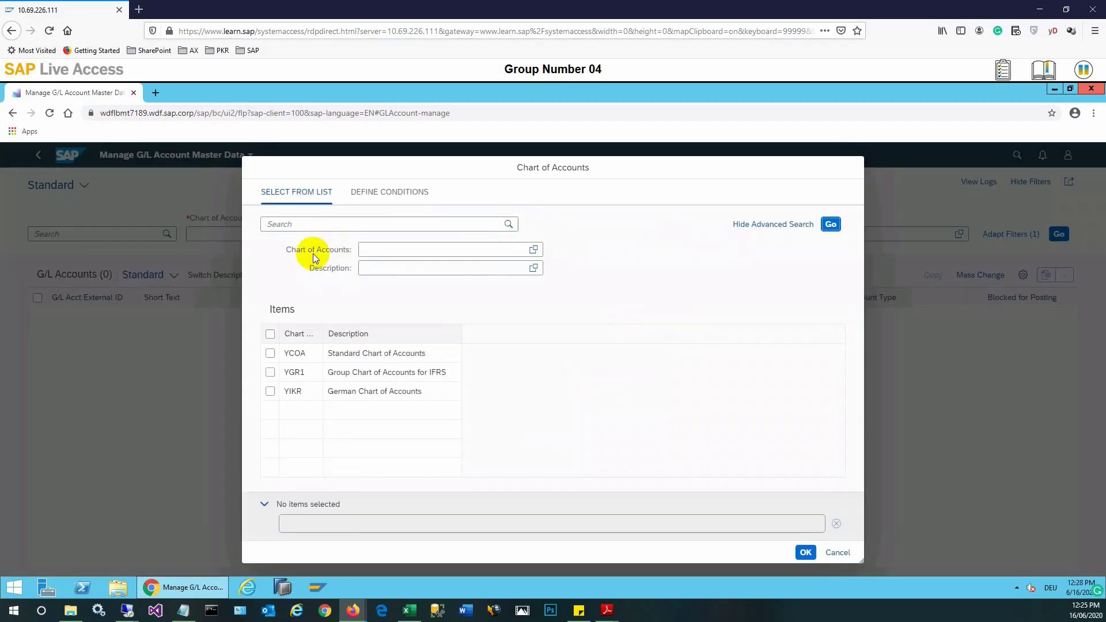
left_click(270, 353)
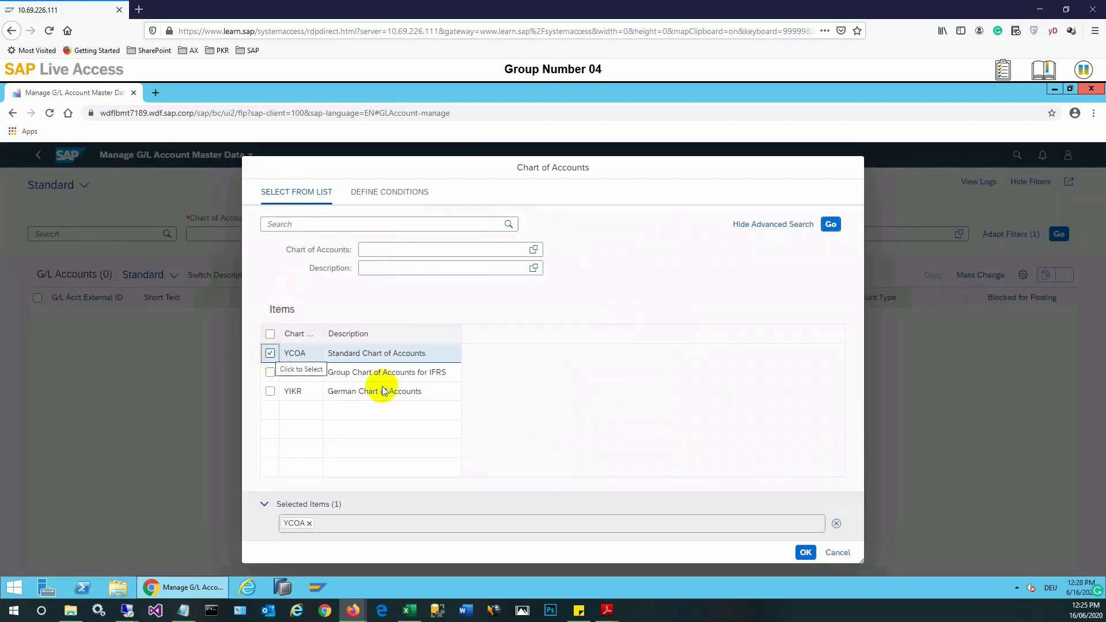
left_click(804, 552)
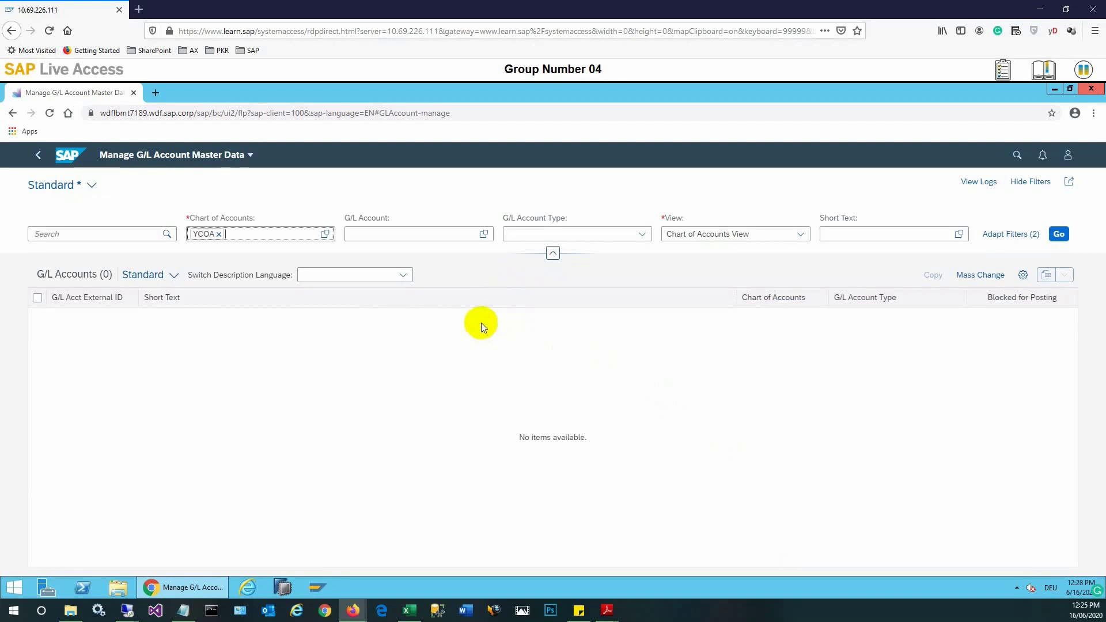
left_click(481, 234)
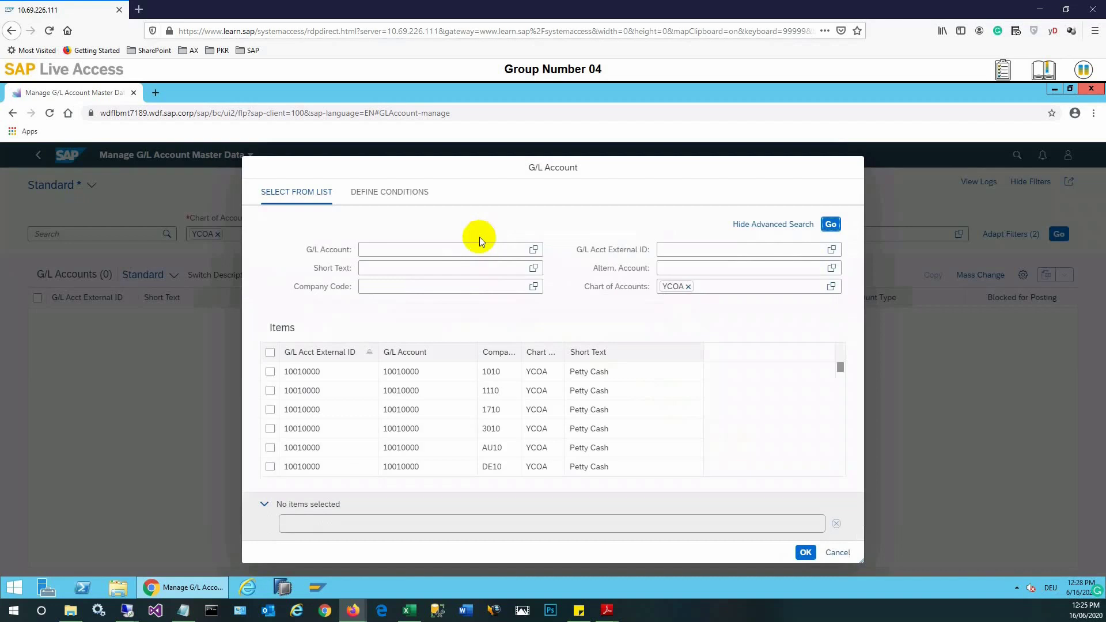
left_click(462, 251)
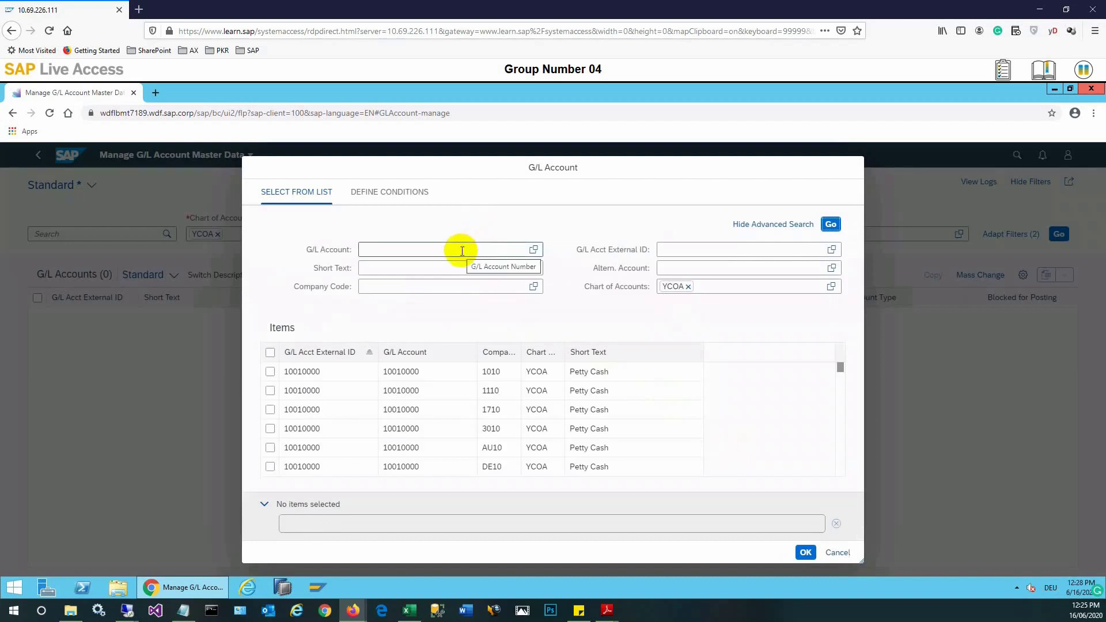
left_click(454, 251)
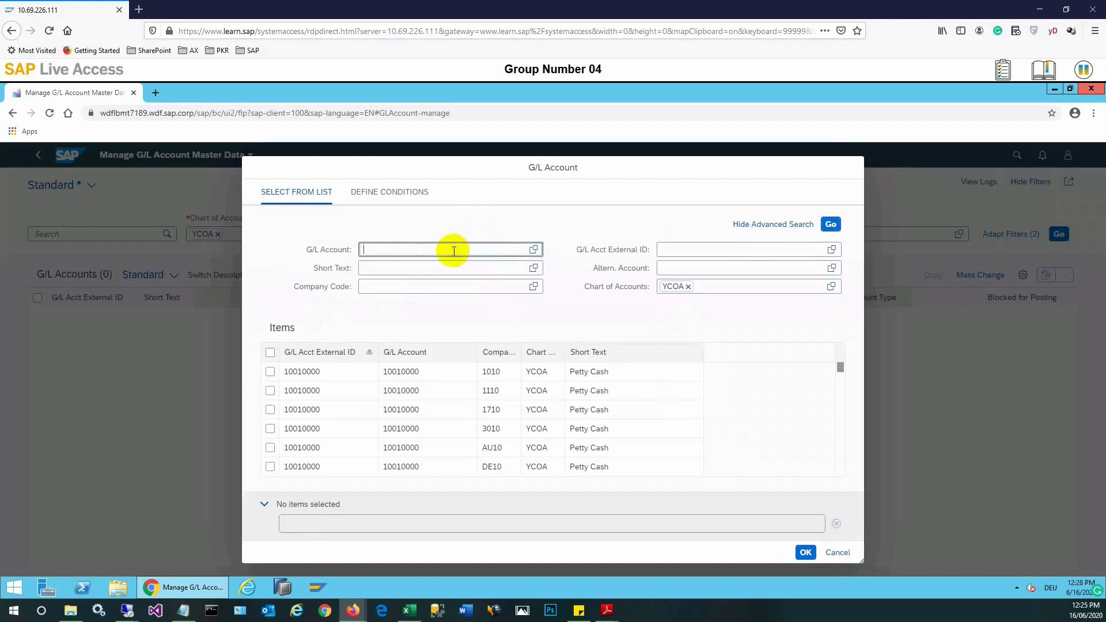
type("12562000")
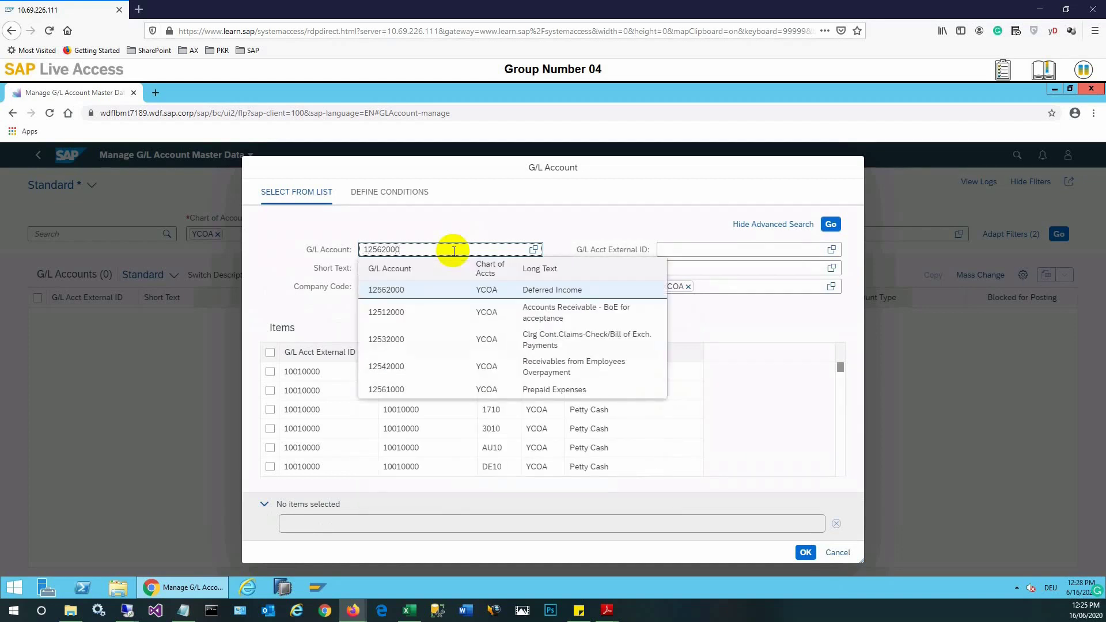
left_click(422, 290)
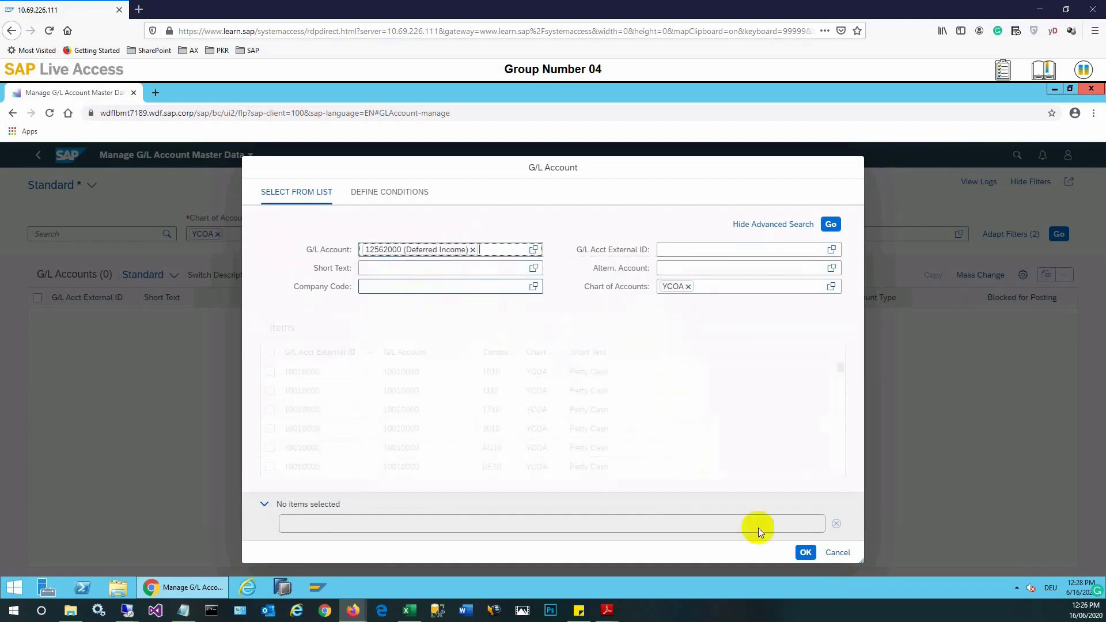
left_click(806, 554)
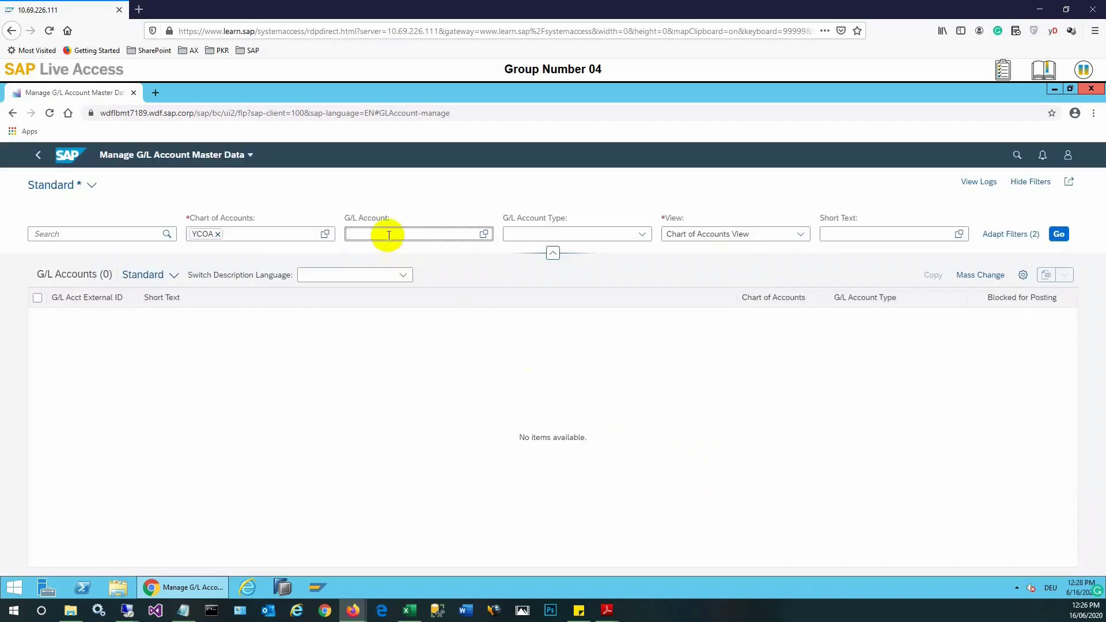
Skip the value-help lookup and enter 12562000 directly as the G/L Account filter
left_click(483, 233)
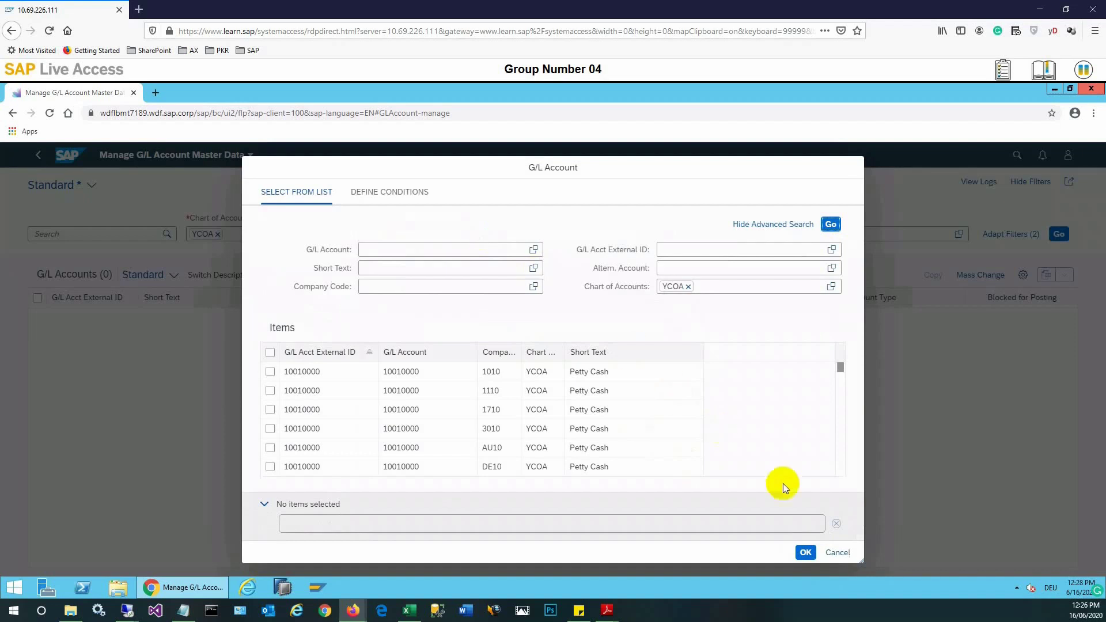
left_click(838, 553)
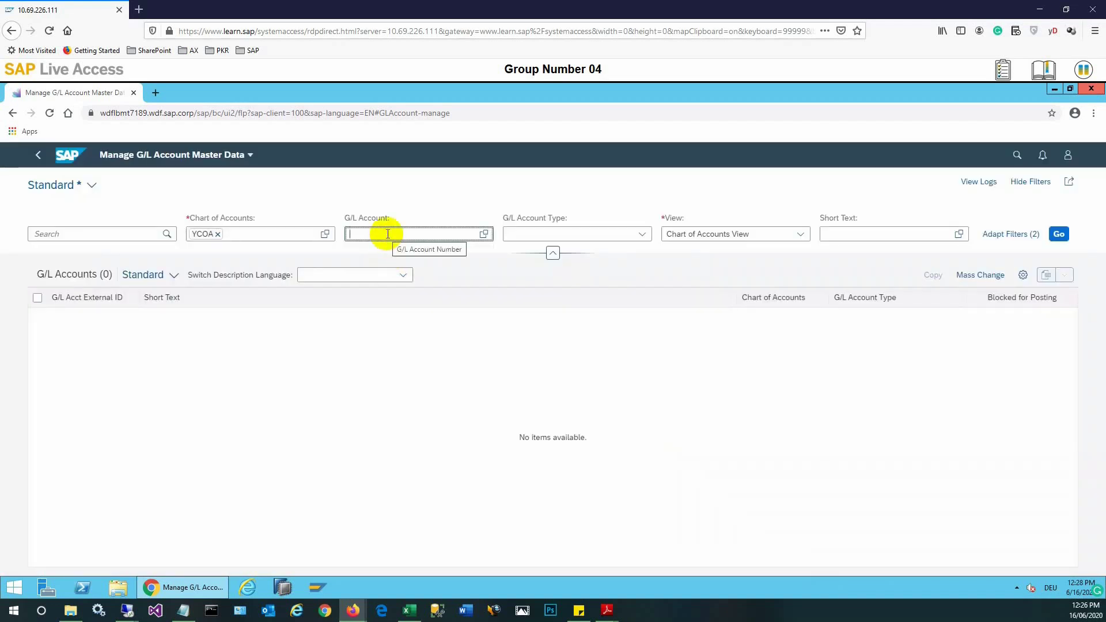
type("12")
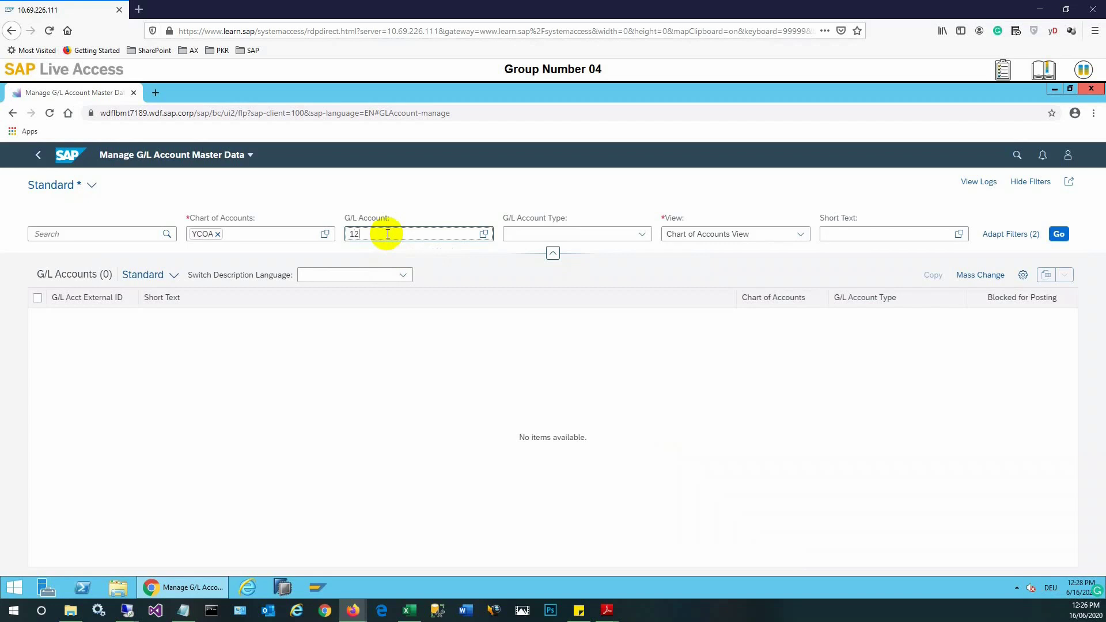
type("56")
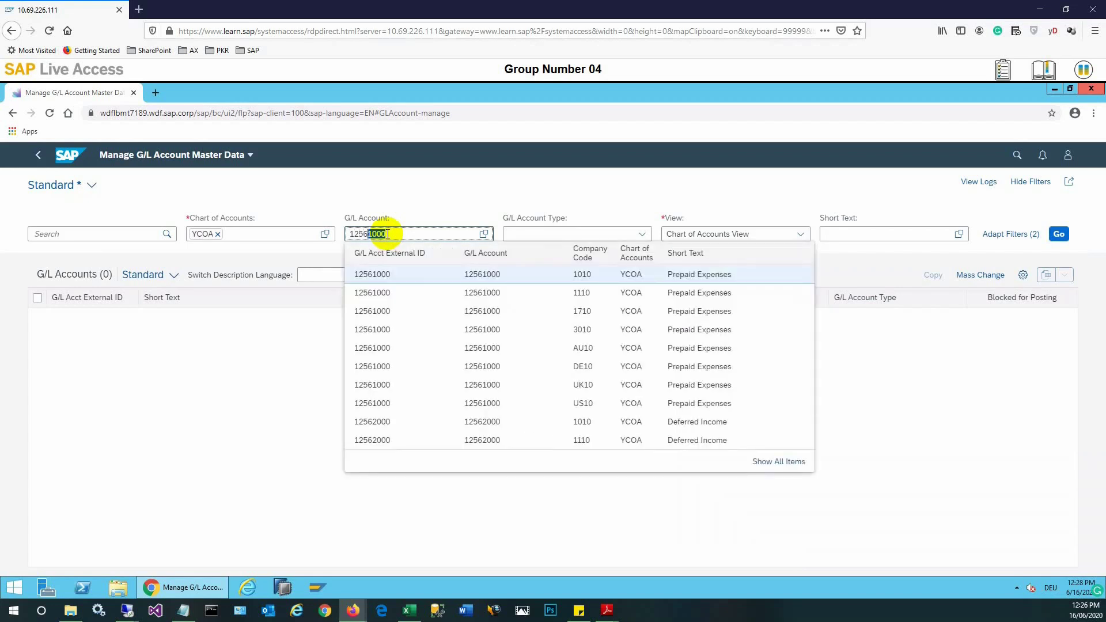
type("2000")
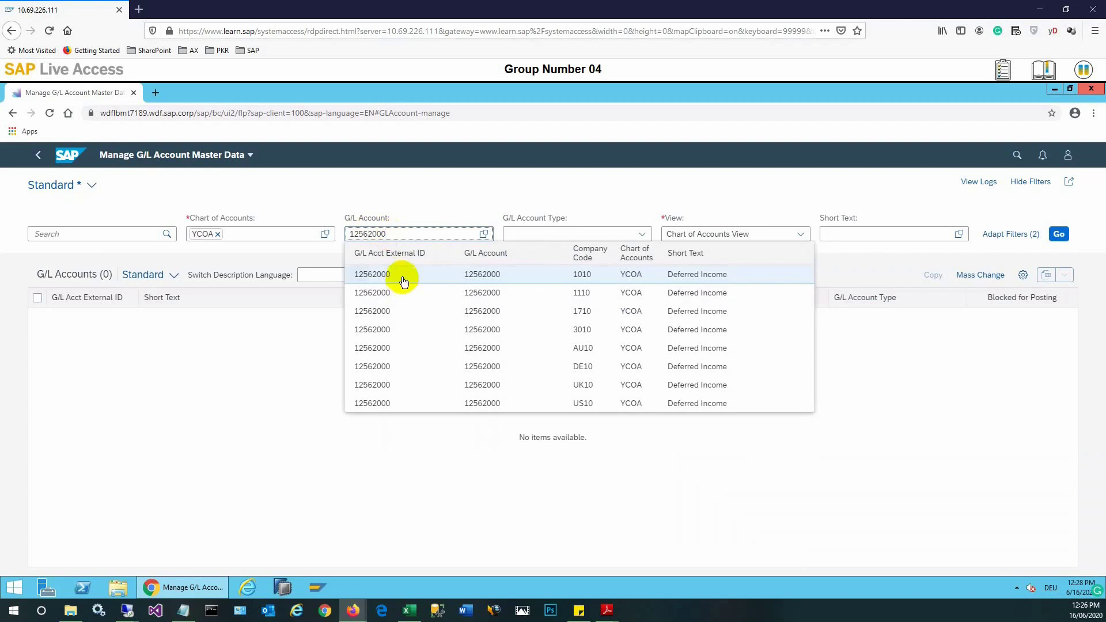
left_click(403, 281)
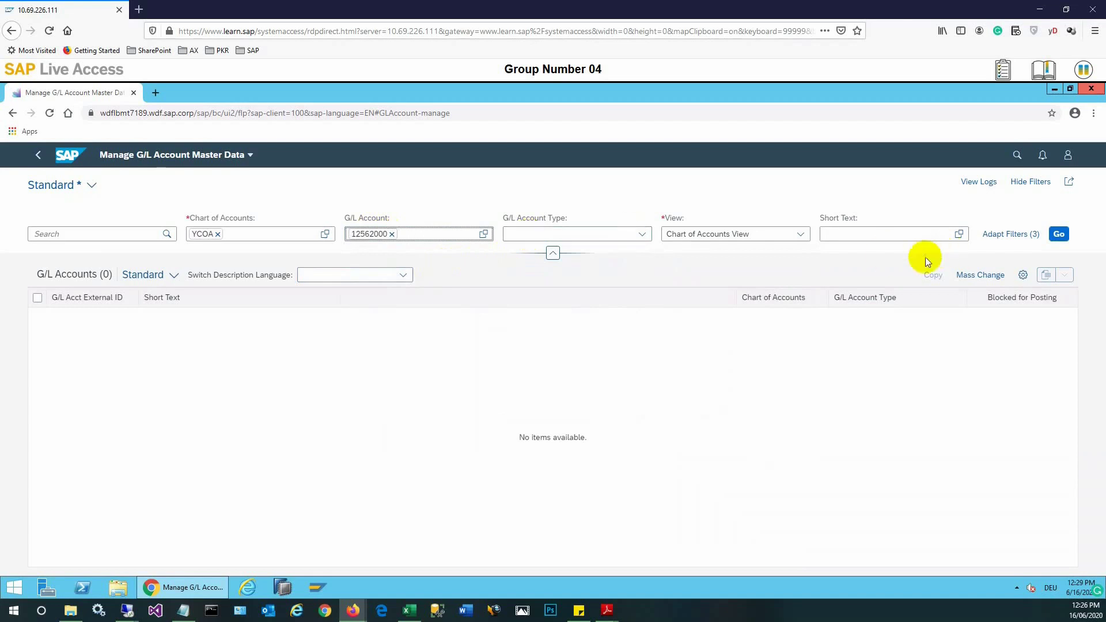
Run the search, select the 12562000 Deferred Income row and start a Copy of it
left_click(1062, 233)
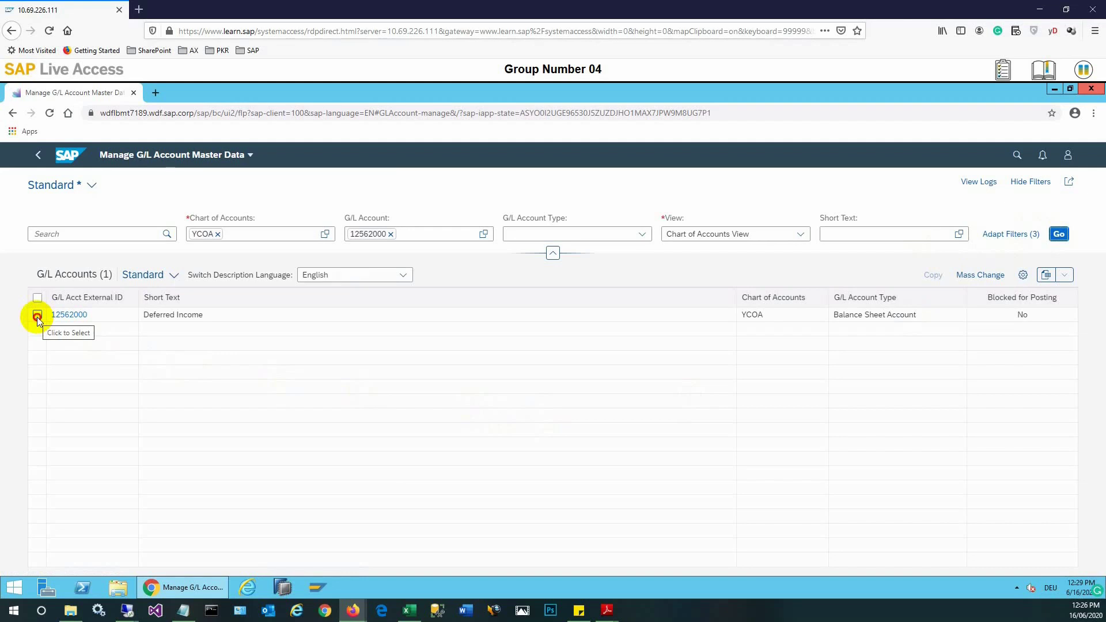
left_click(37, 315)
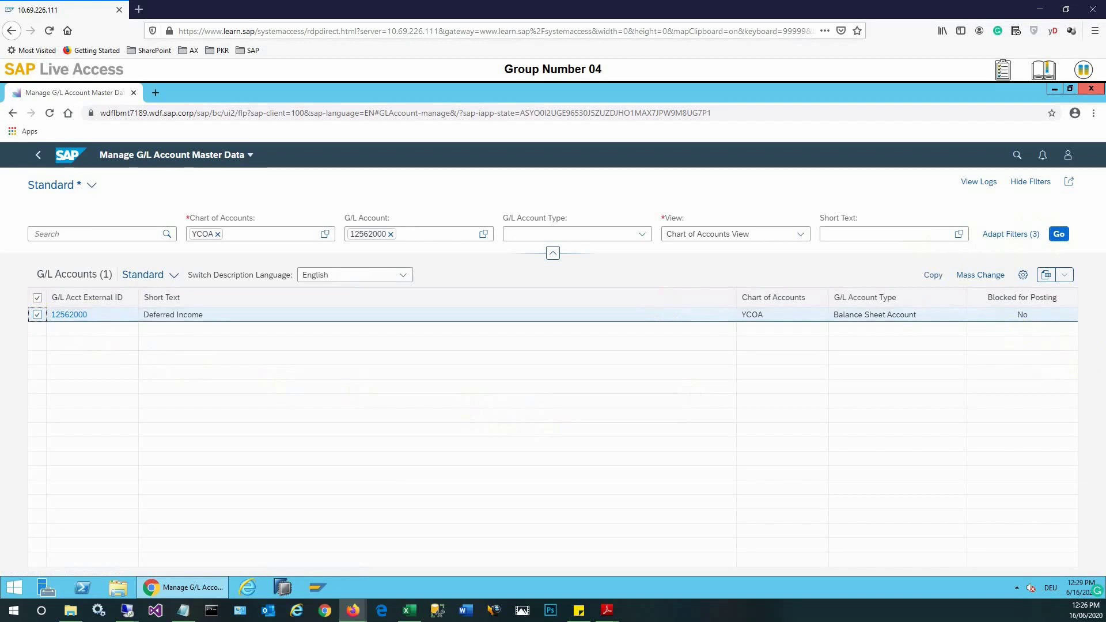
left_click(933, 276)
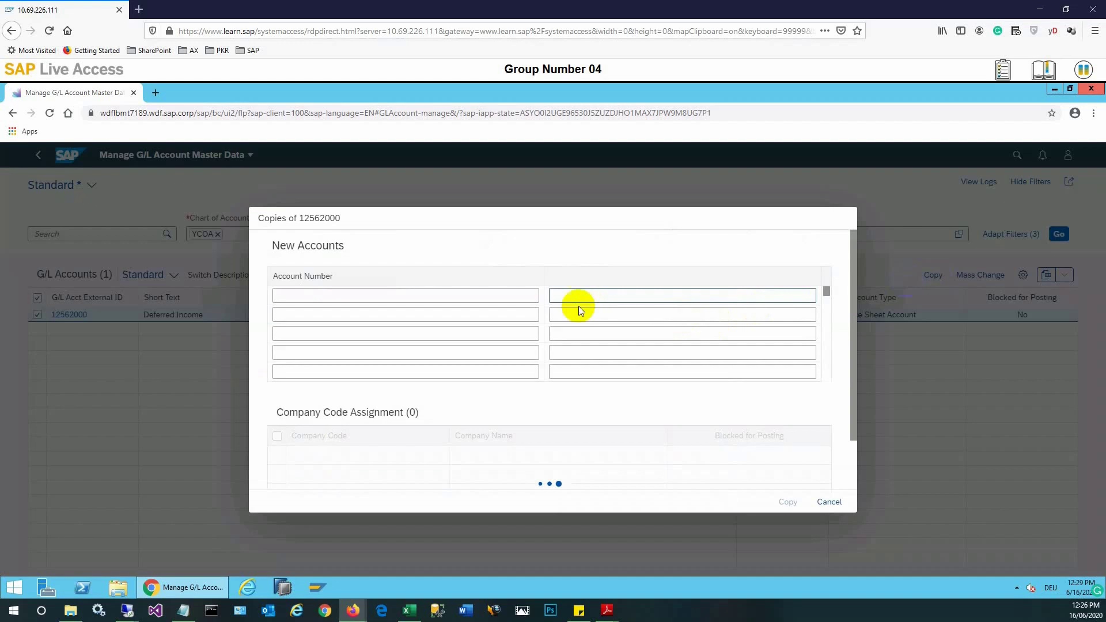
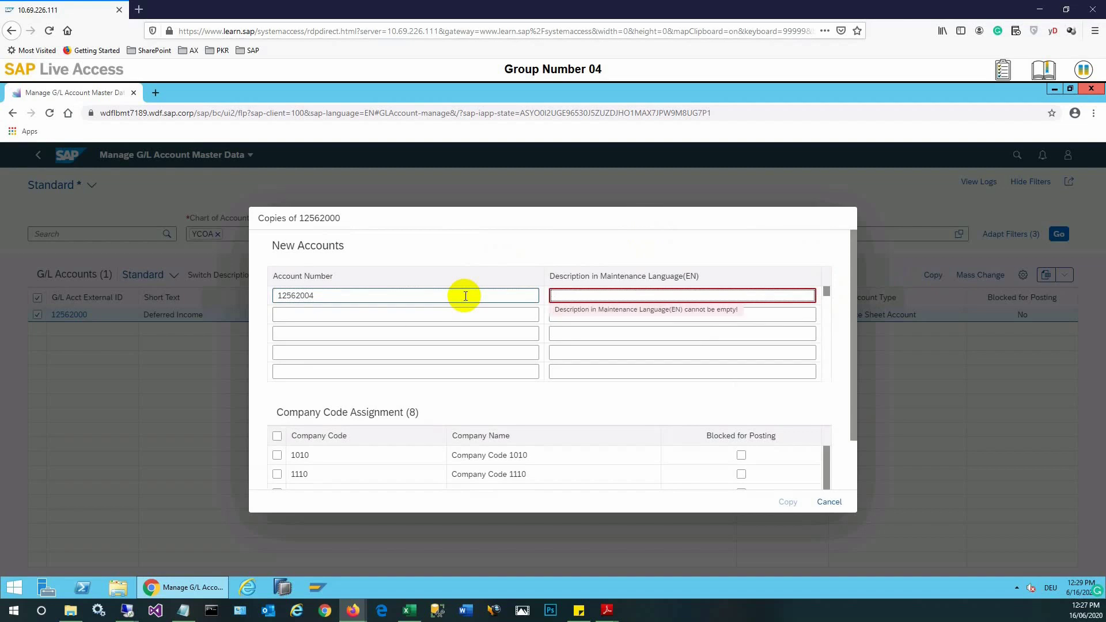
Enter 'Deferred income 04' as the EN description of new account 12562004
type("Deferred")
type("income 04")
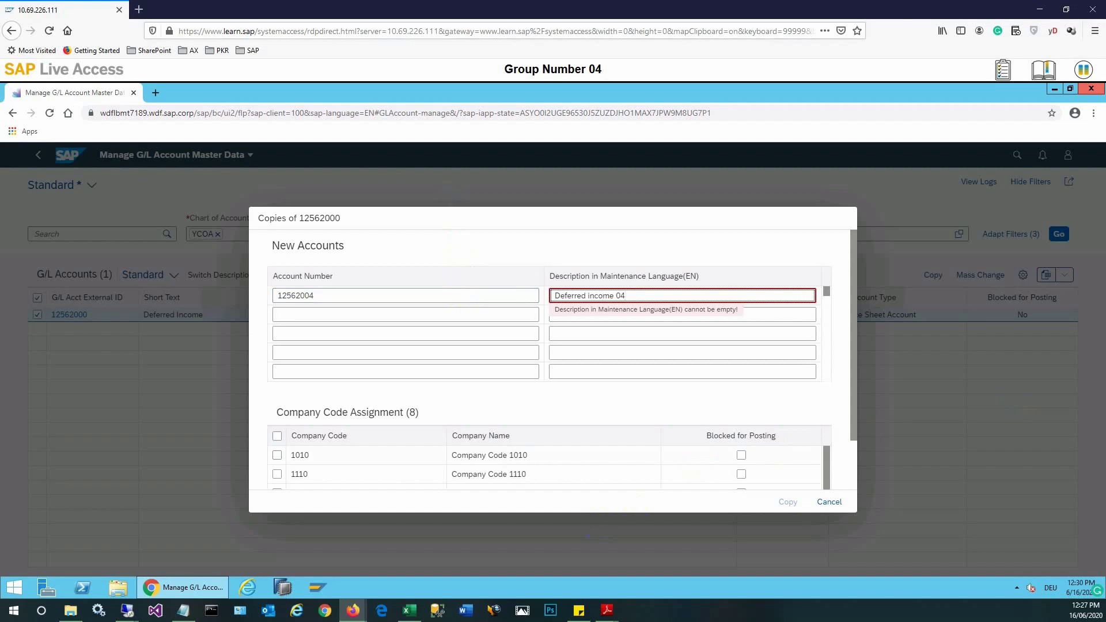
Tick company code 1010 for account 12562004 and start copying the account
left_click(276, 456)
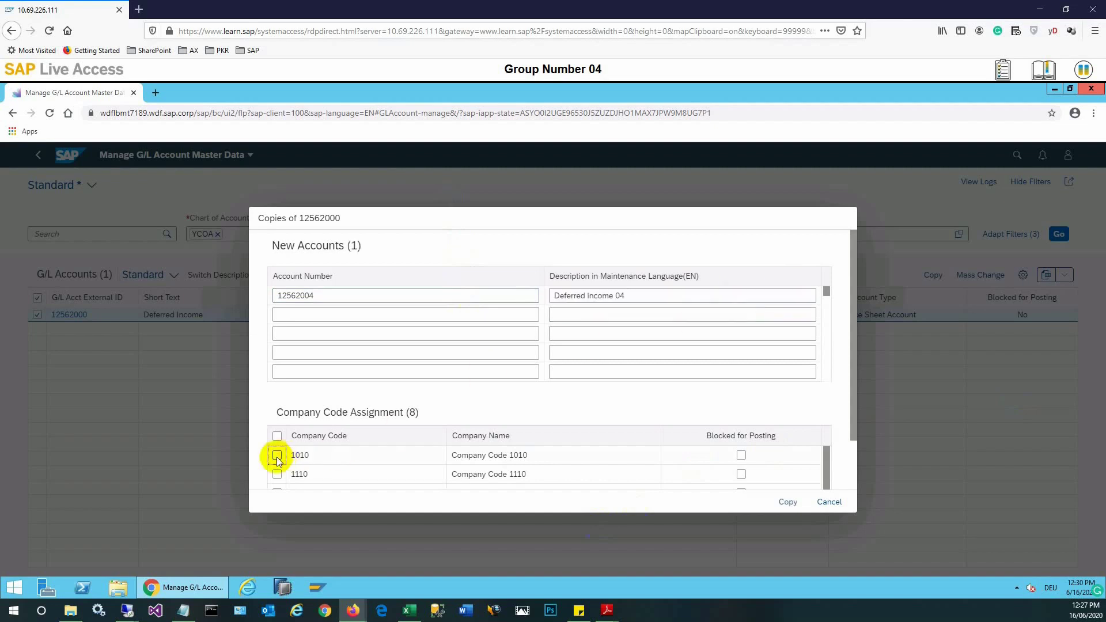
left_click(277, 456)
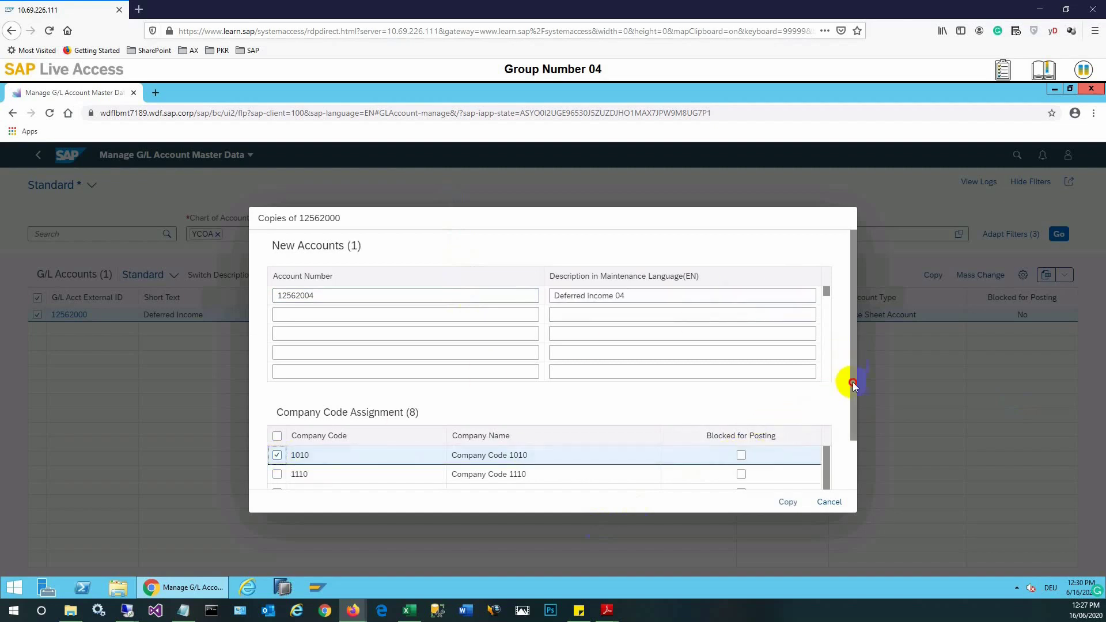
left_click_drag(852, 382, 853, 418)
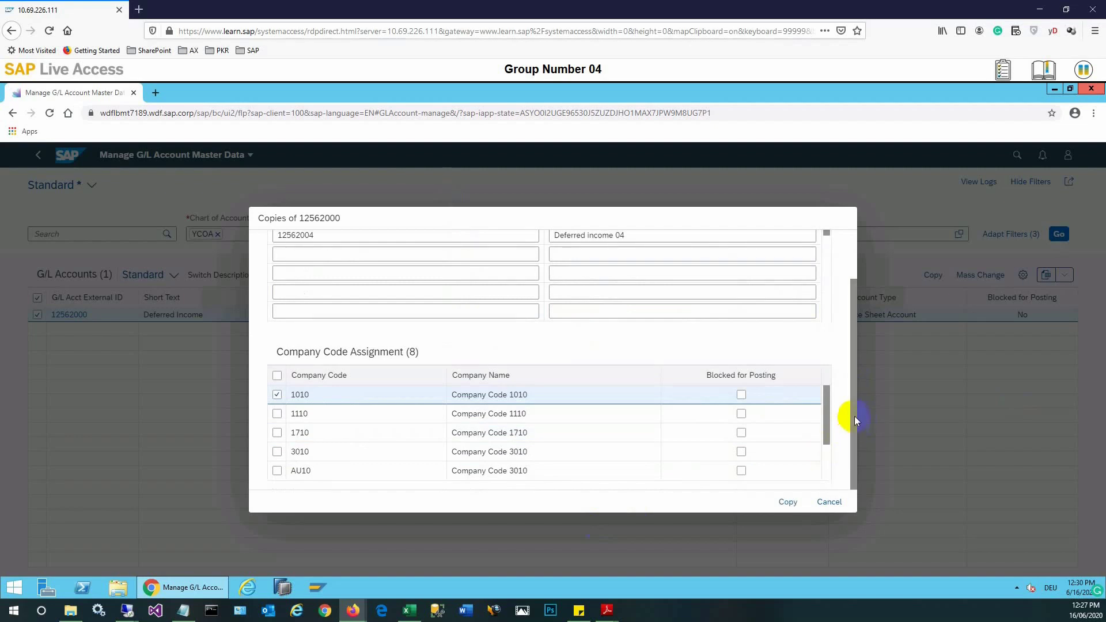
left_click_drag(851, 404, 854, 288)
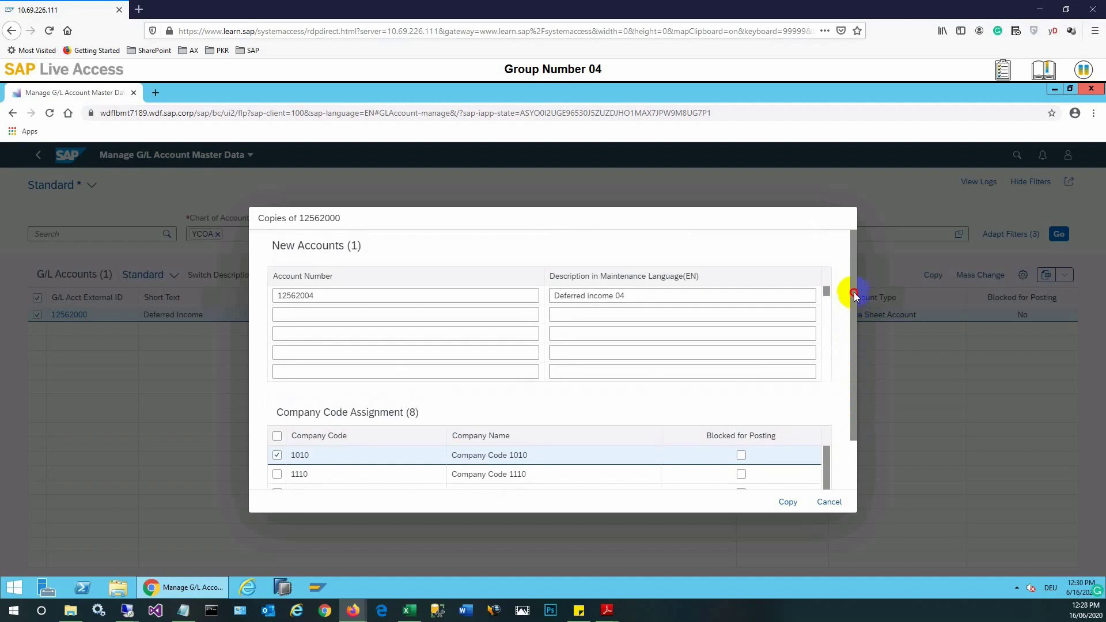
left_click_drag(854, 341, 850, 441)
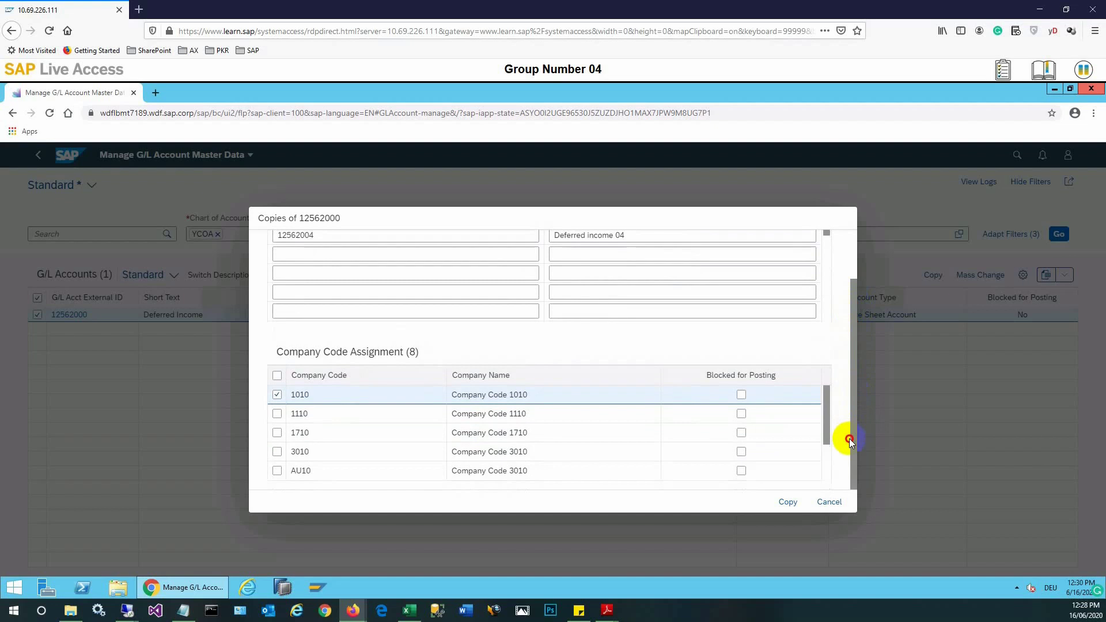
left_click(788, 503)
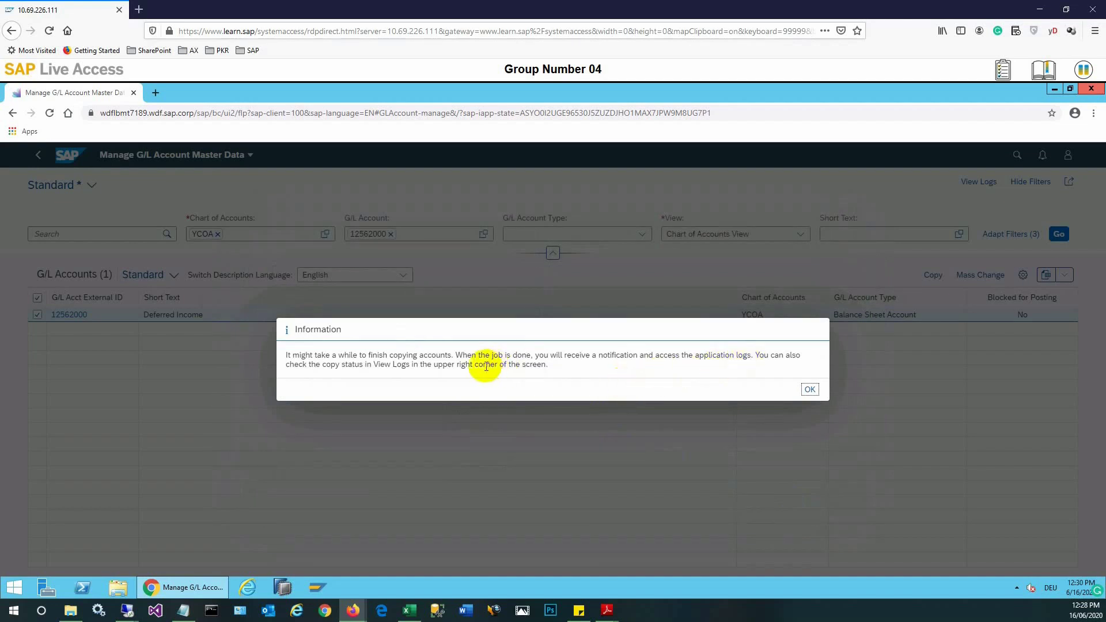
Acknowledge the copy notice and open the mass-copy application logs
left_click(809, 390)
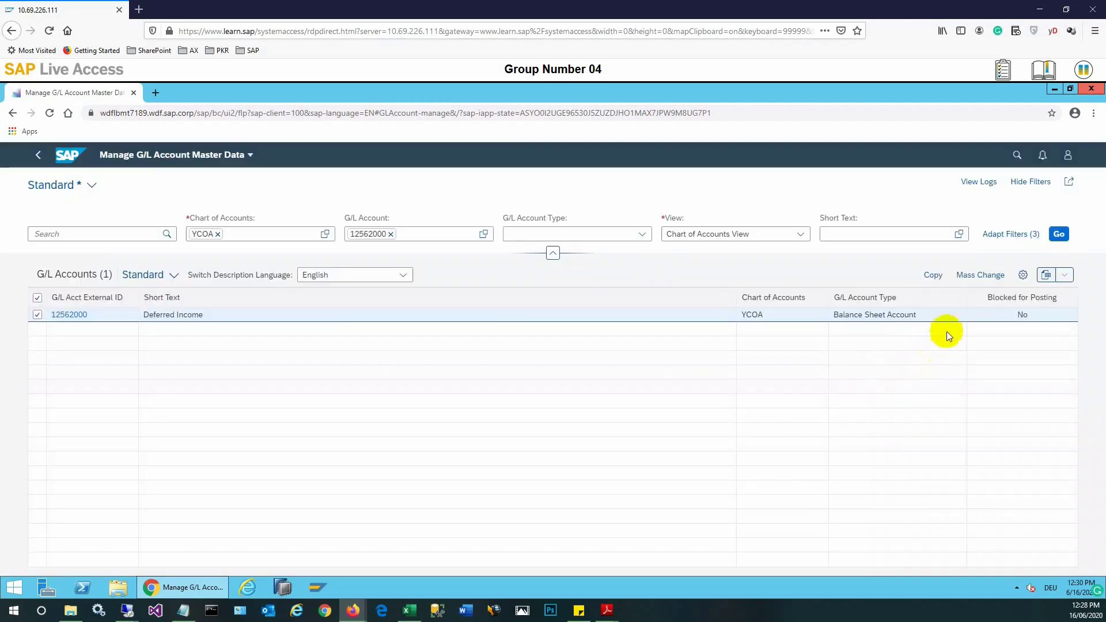
left_click(979, 182)
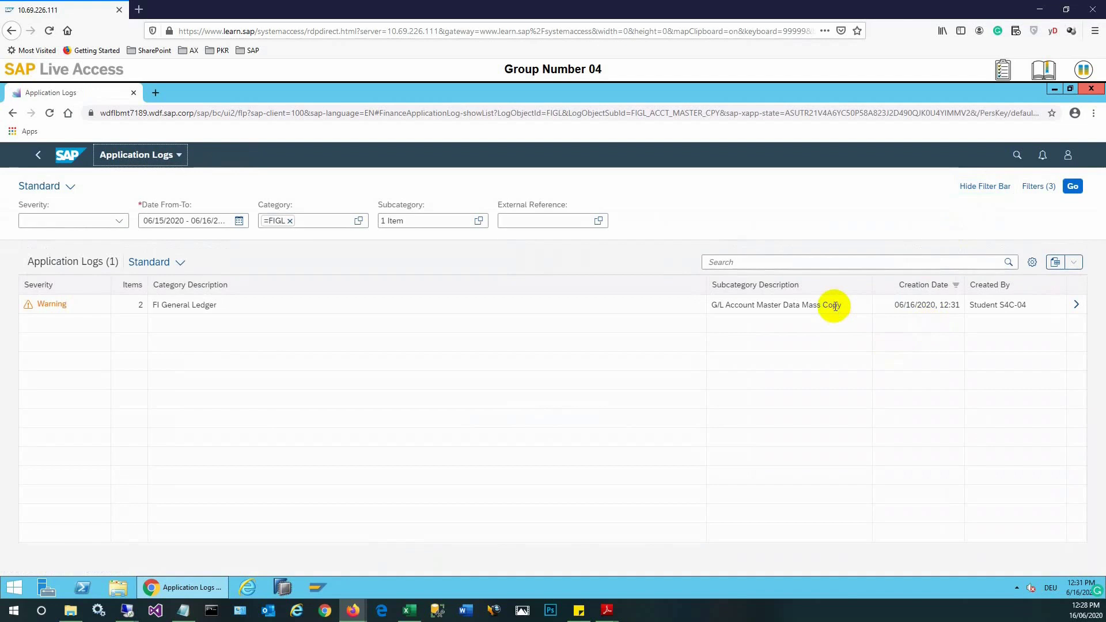
Open the Log Details of the Warning G/L Account Master Data Mass Copy entry
left_click(56, 306)
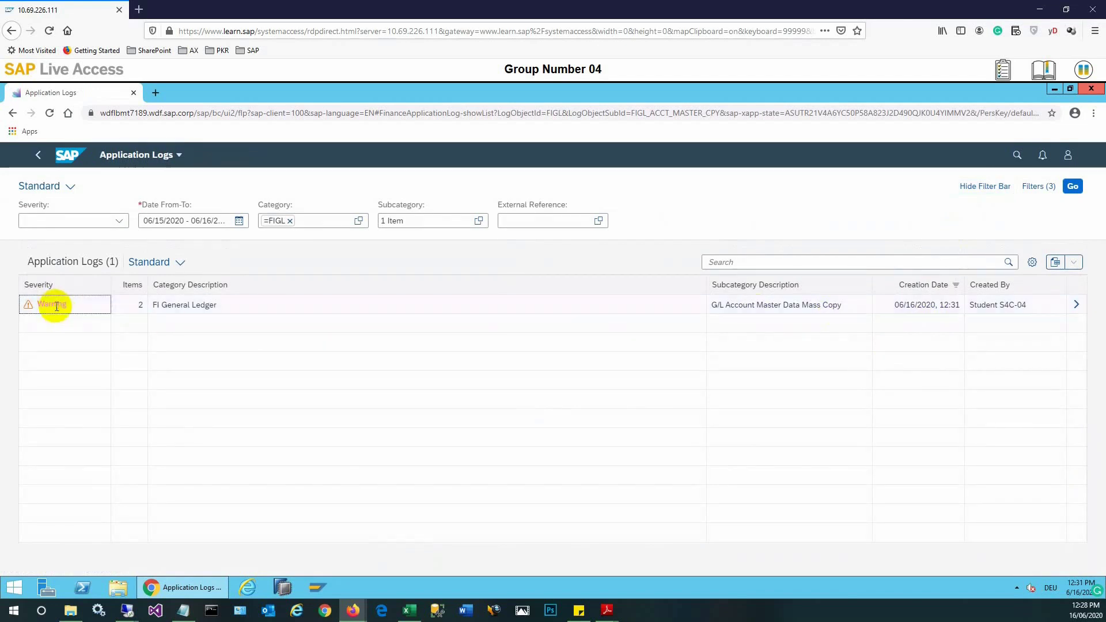
left_click(1077, 305)
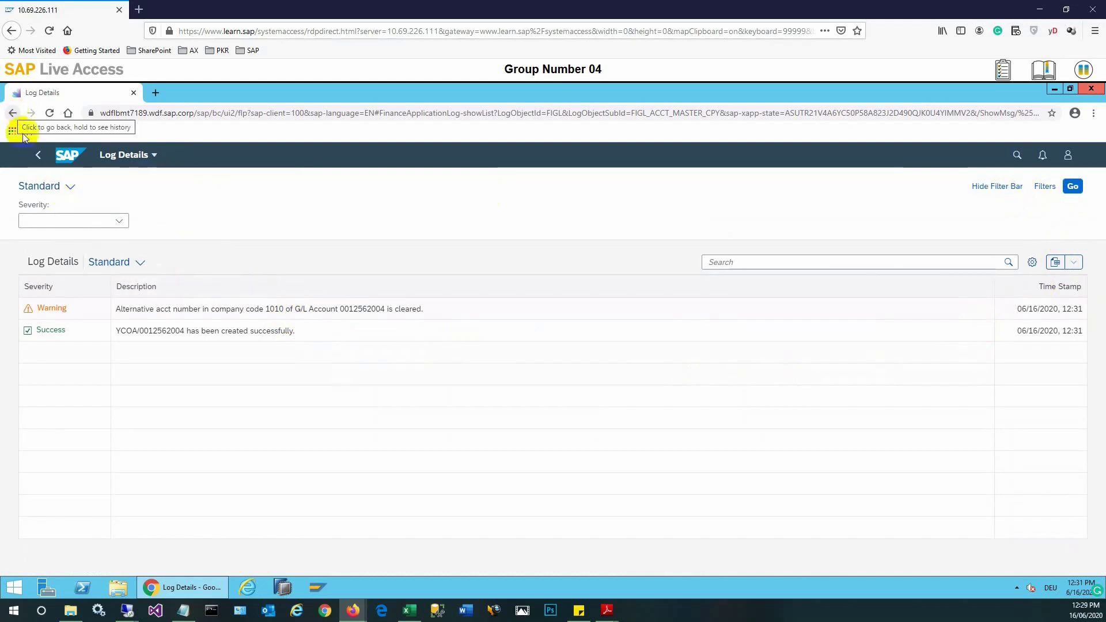
left_click(145, 332)
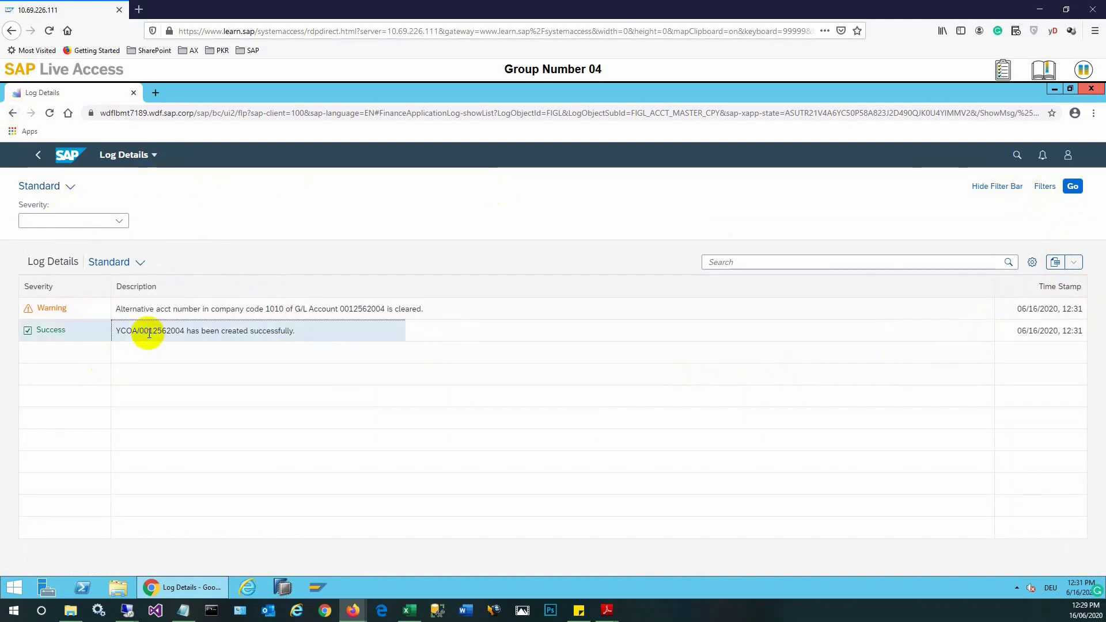
double_click(82, 334)
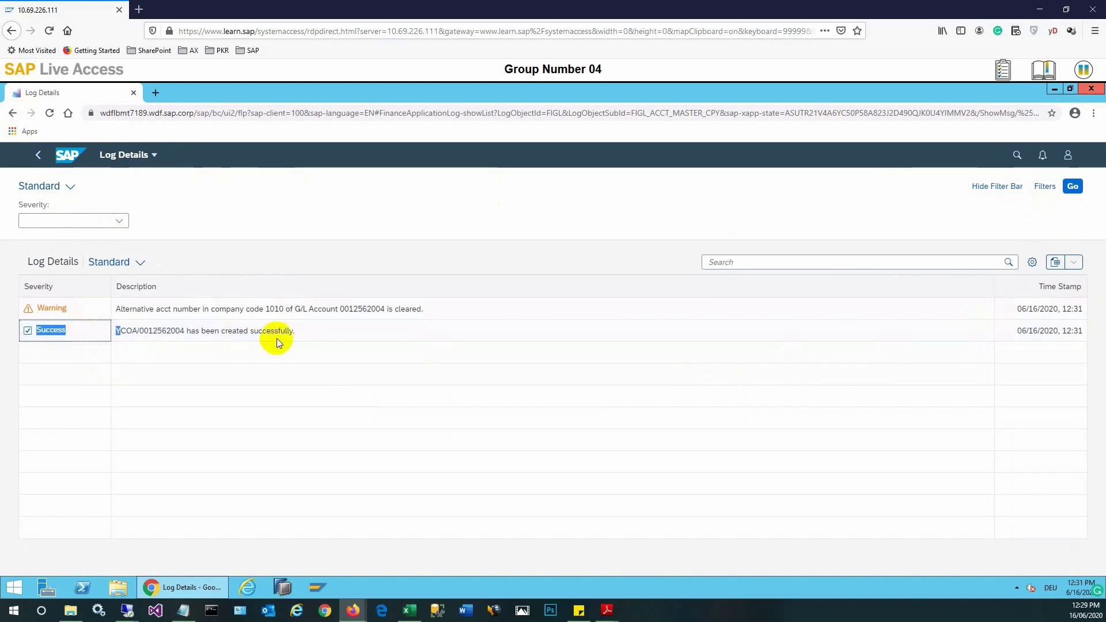
left_click(1072, 187)
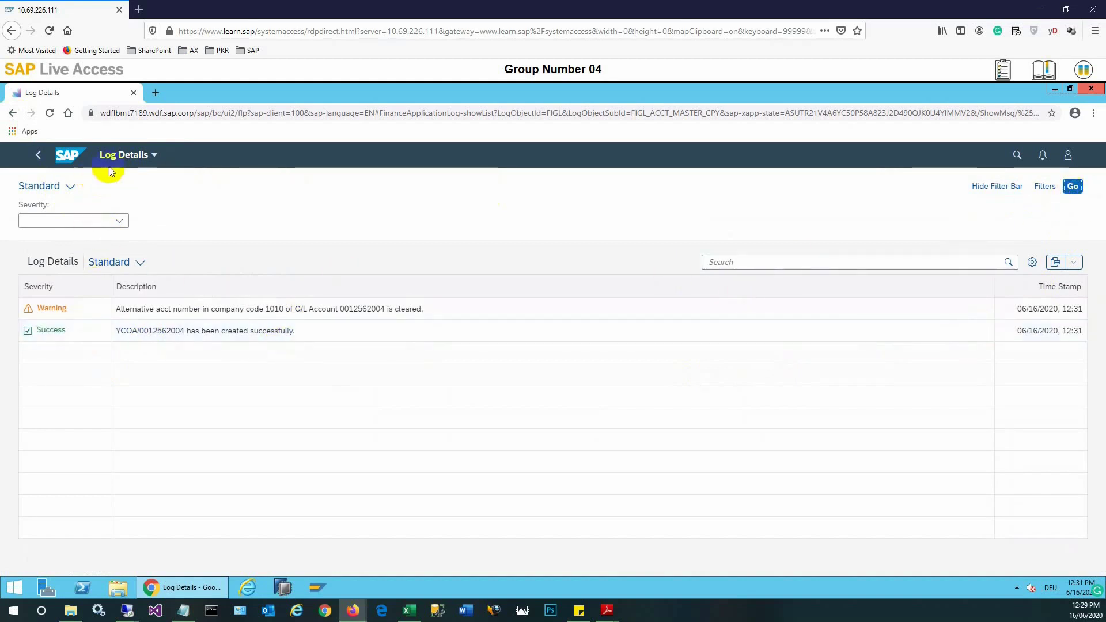
left_click(13, 114)
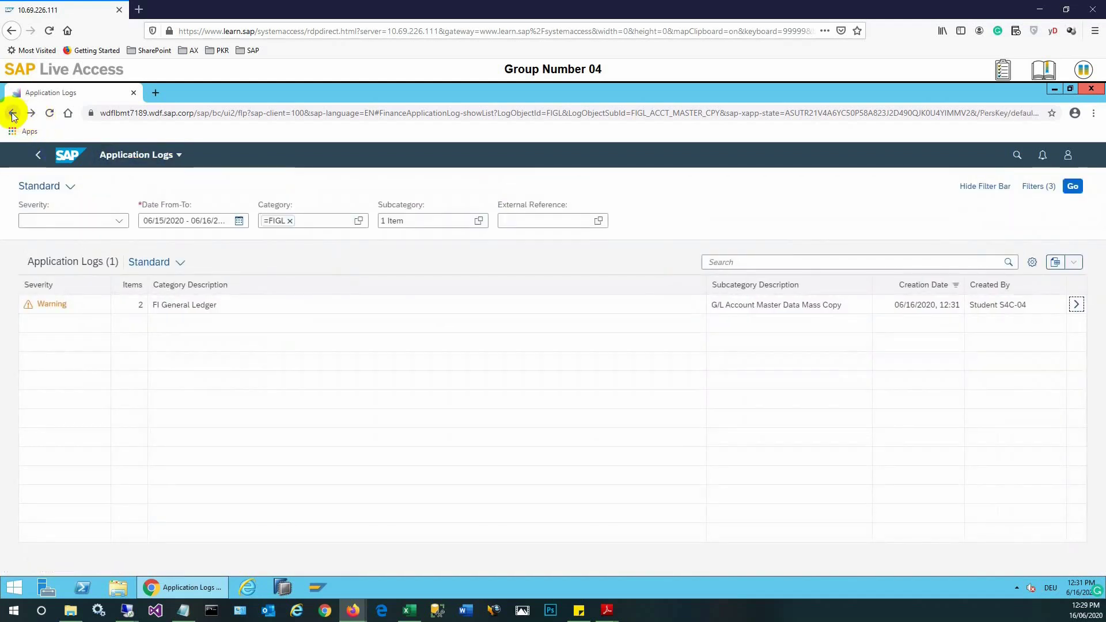
left_click(13, 114)
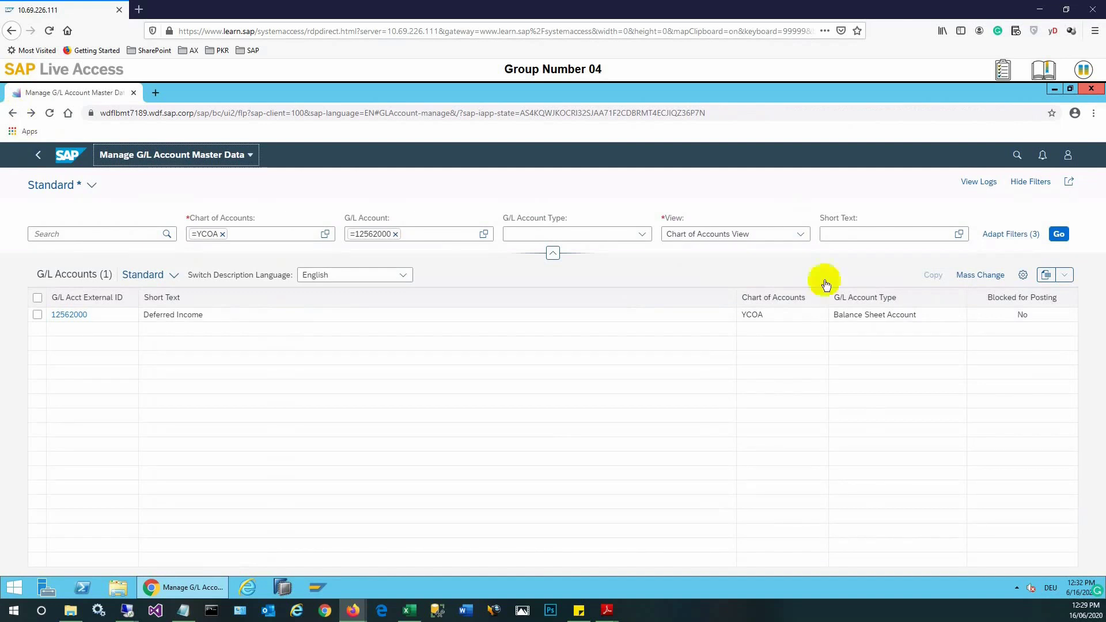
Add 12562004 to the G/L Account filter, search, and open account 12562004's details
left_click(425, 234)
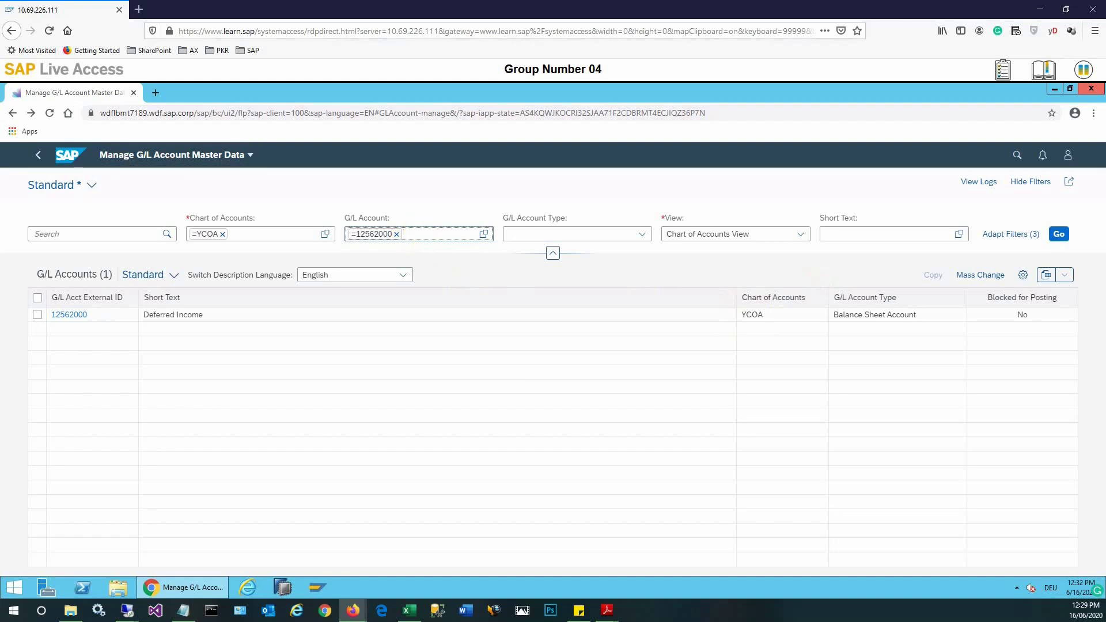
type("12562000")
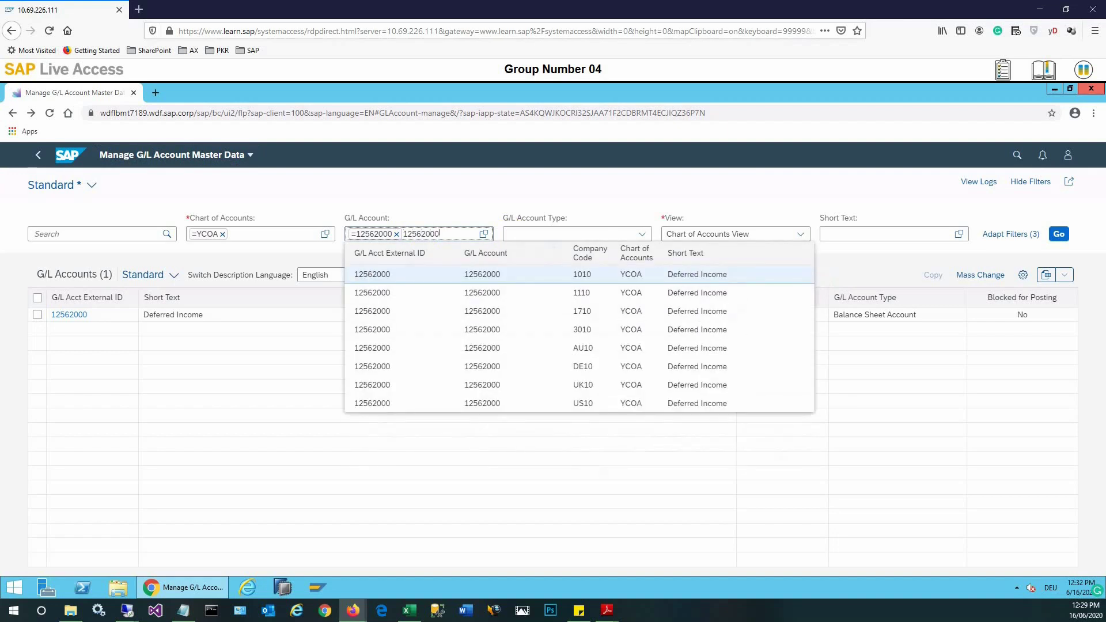
key("BackSpace")
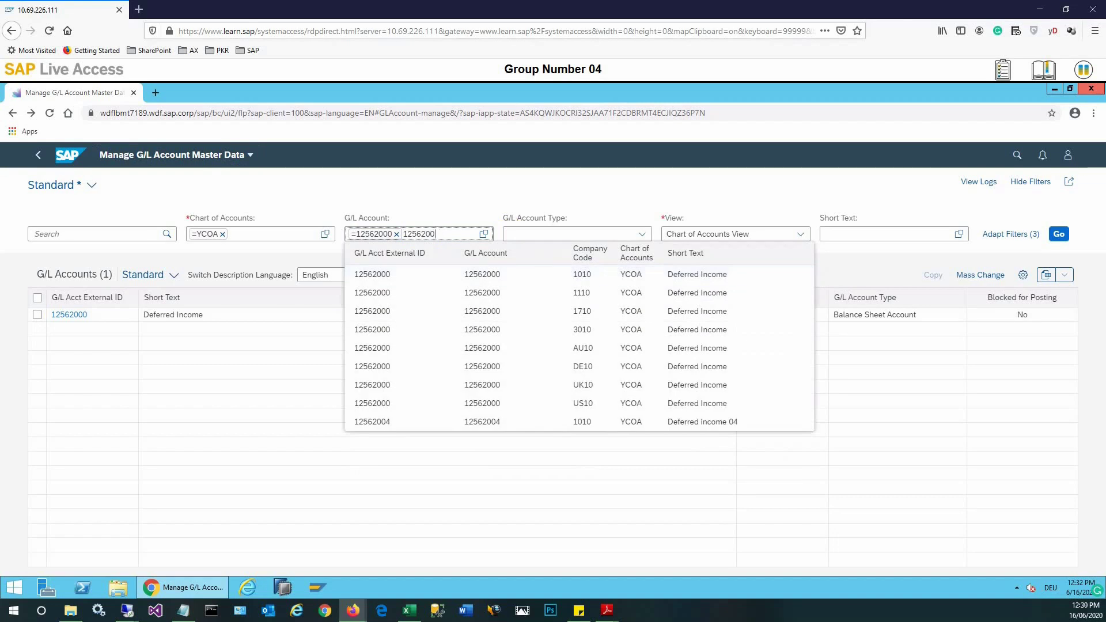
type("4")
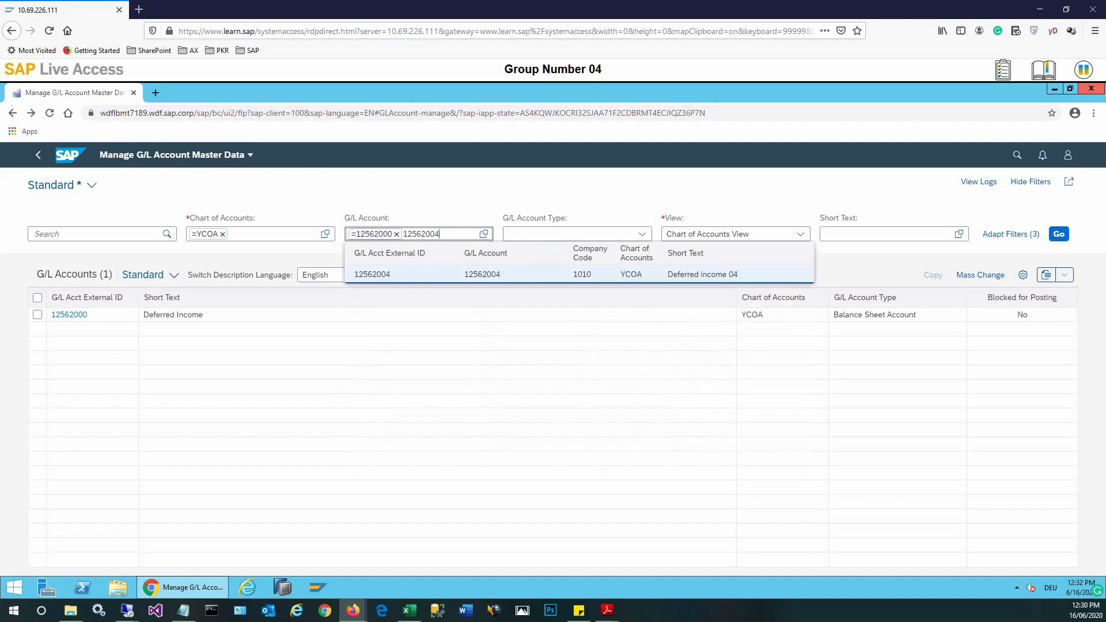
left_click(533, 277)
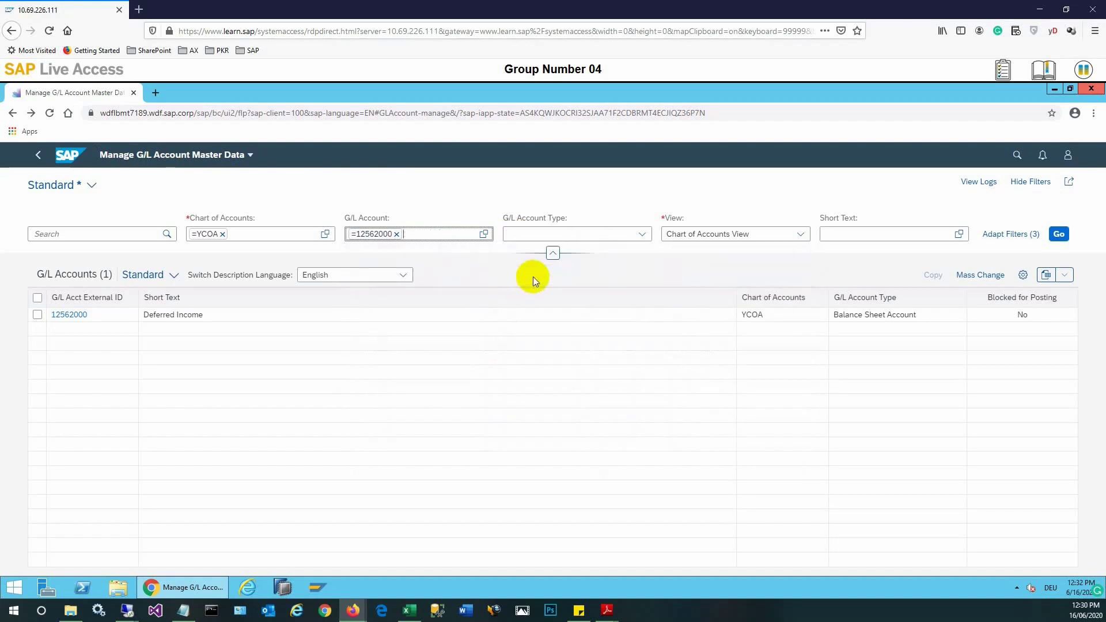
left_click(1059, 234)
left_click(76, 331)
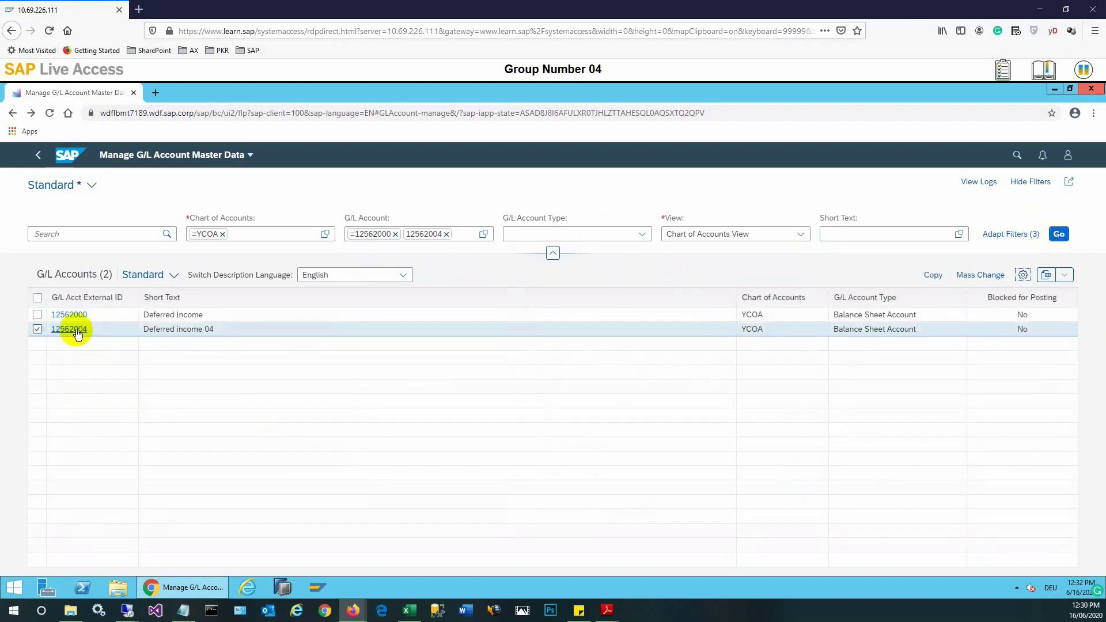
left_click(76, 330)
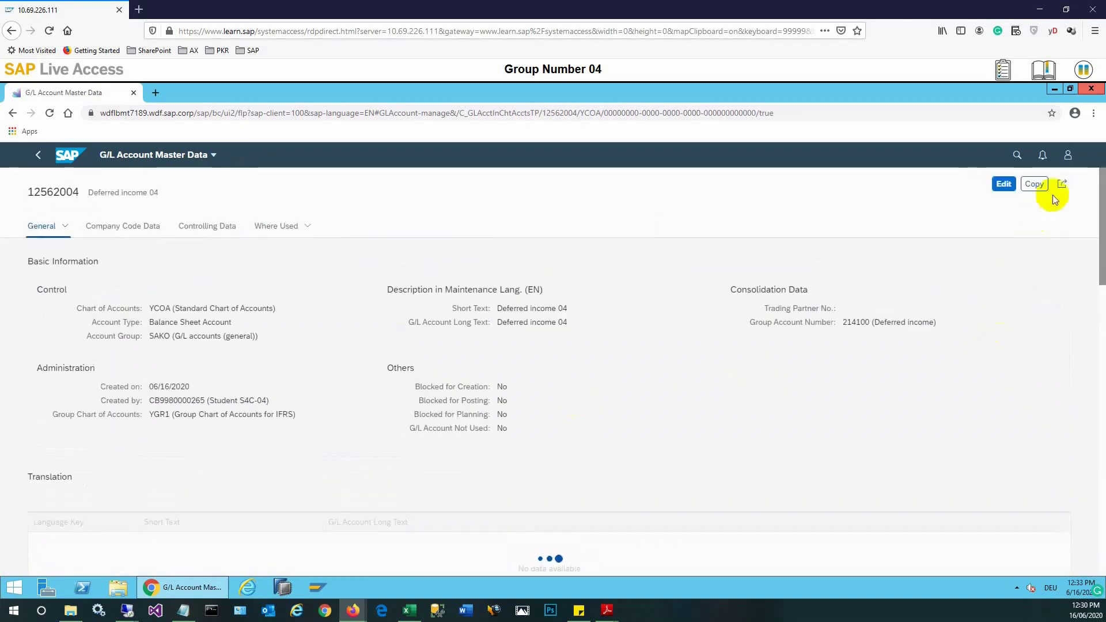
left_click(1003, 184)
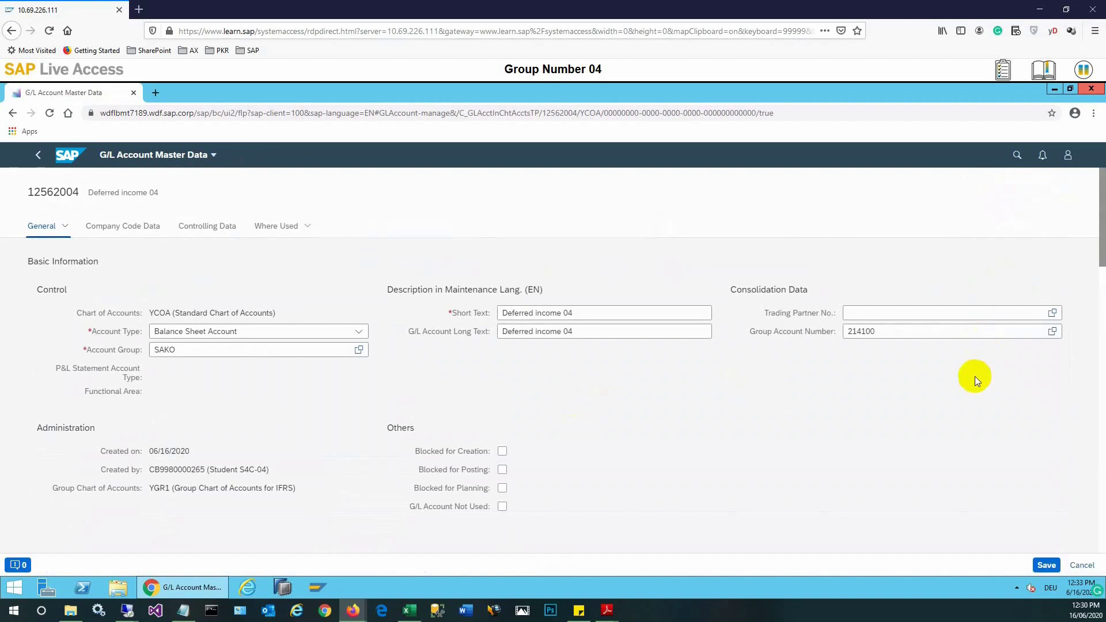
scroll(975, 375, "down", 10)
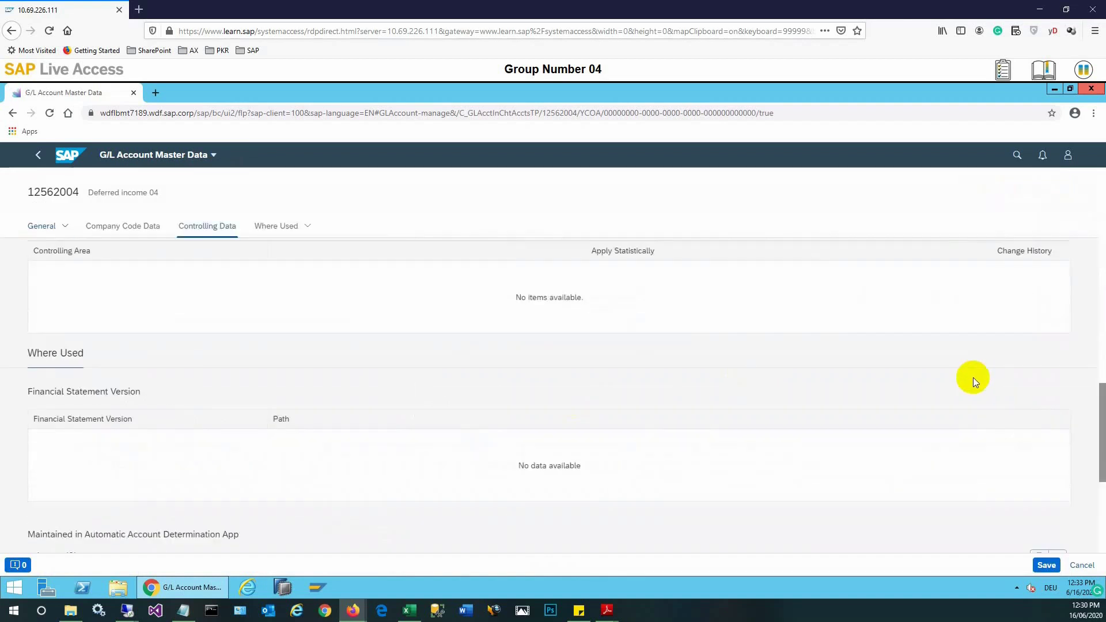
scroll(973, 377, "down", 5)
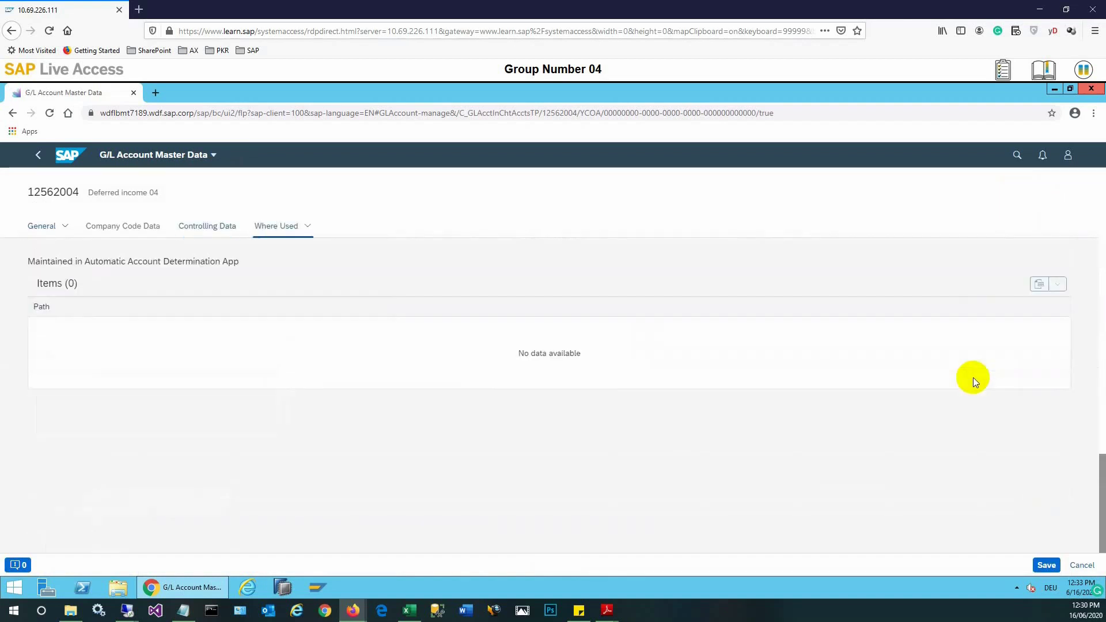
scroll(973, 378, "up", 15)
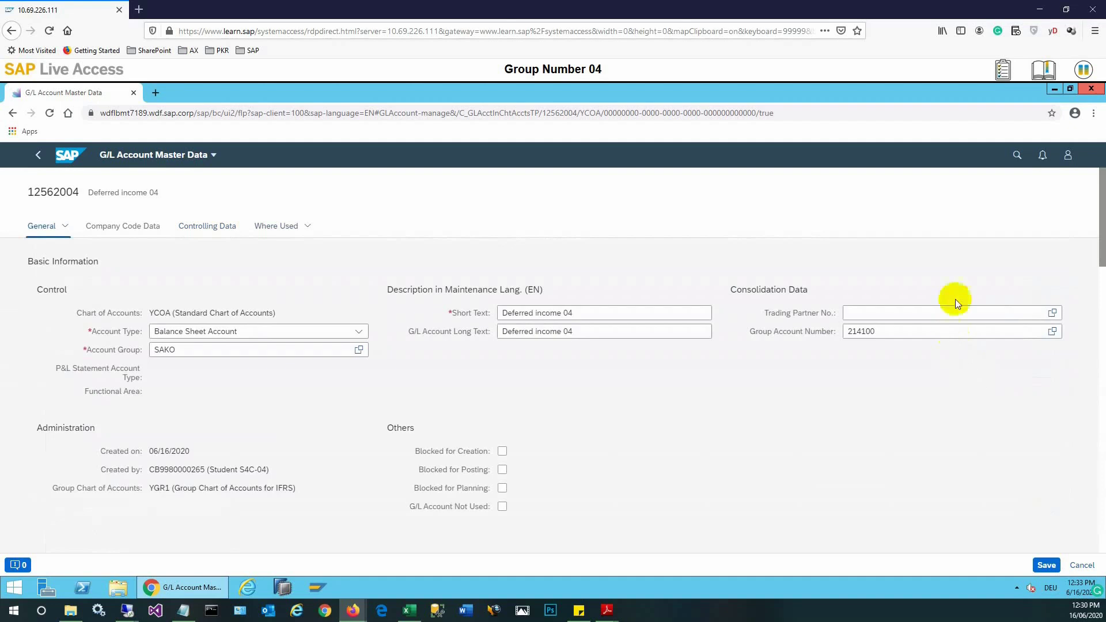
left_click(304, 230)
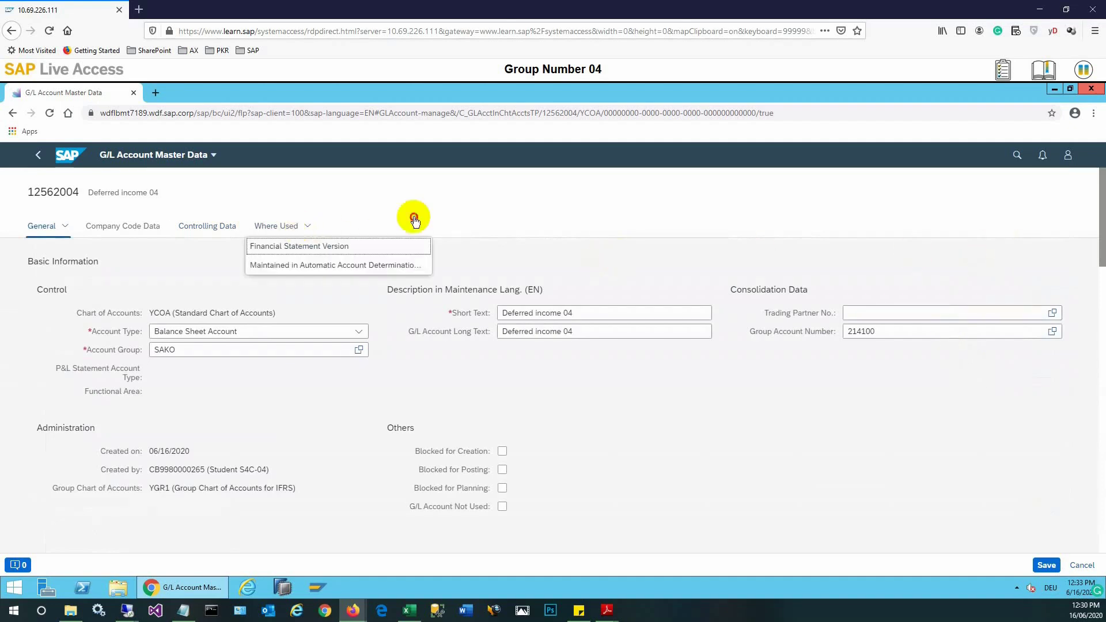
left_click(144, 209)
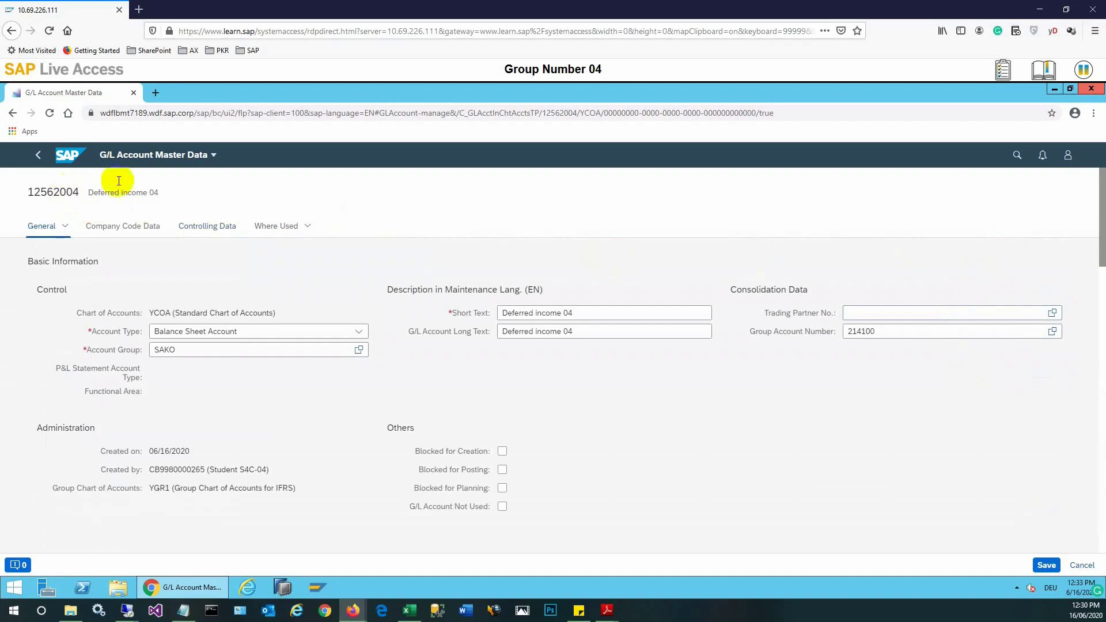
left_click(208, 157)
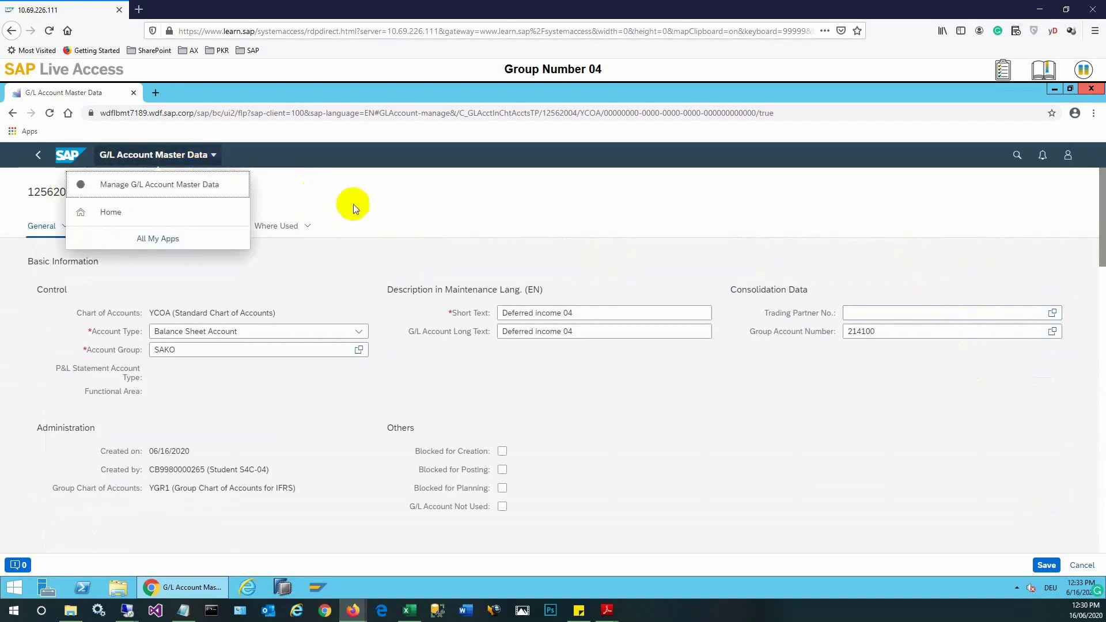
left_click(395, 252)
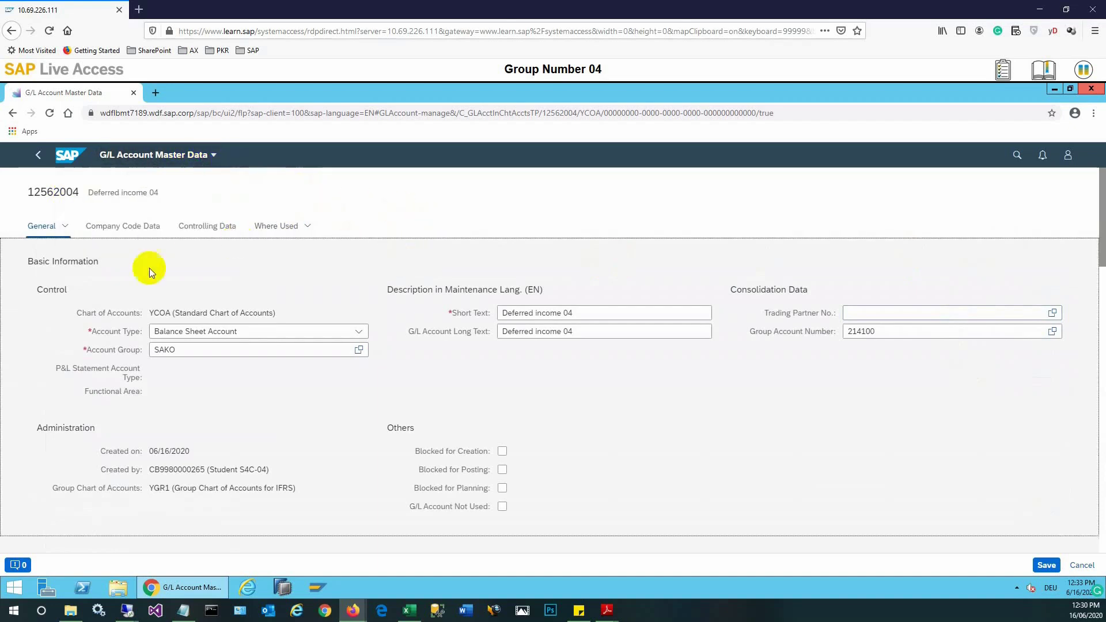
left_click(59, 229)
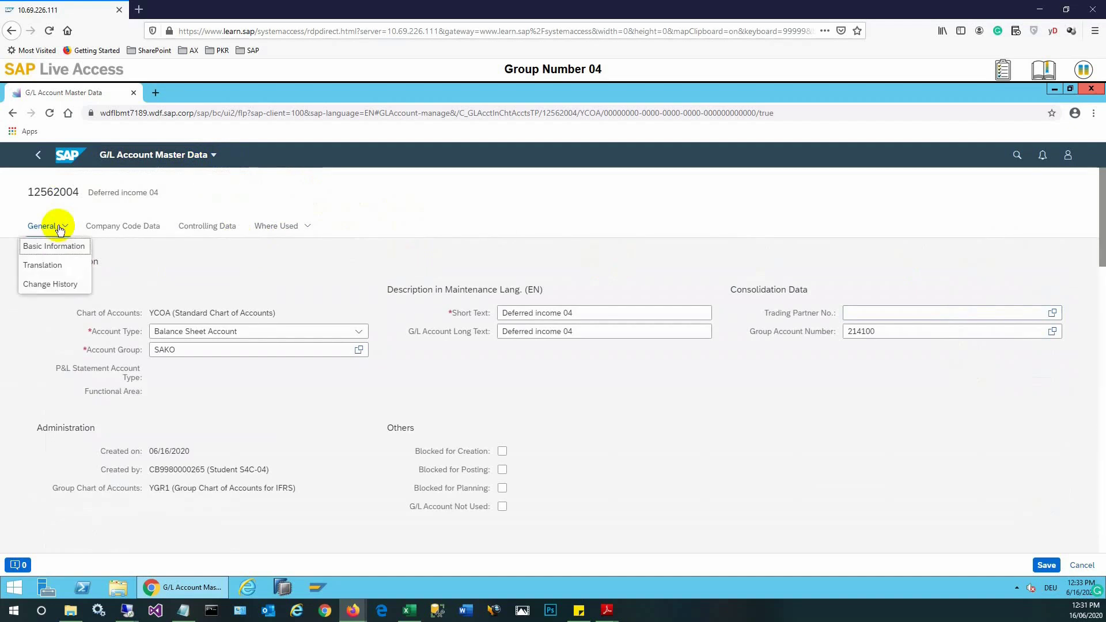
left_click(290, 231)
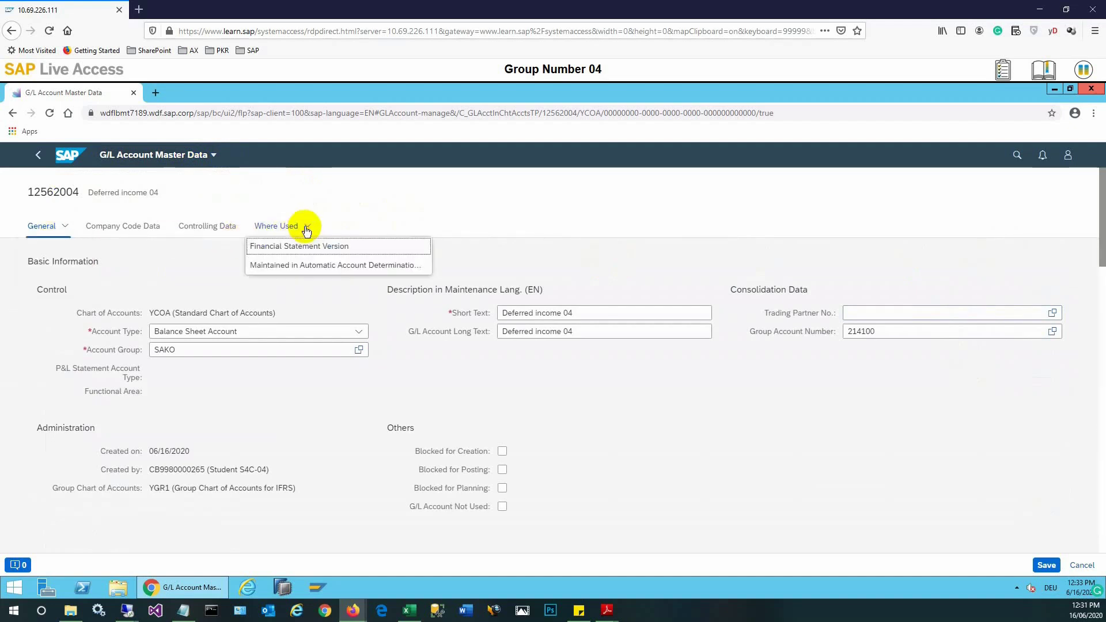
left_click(502, 258)
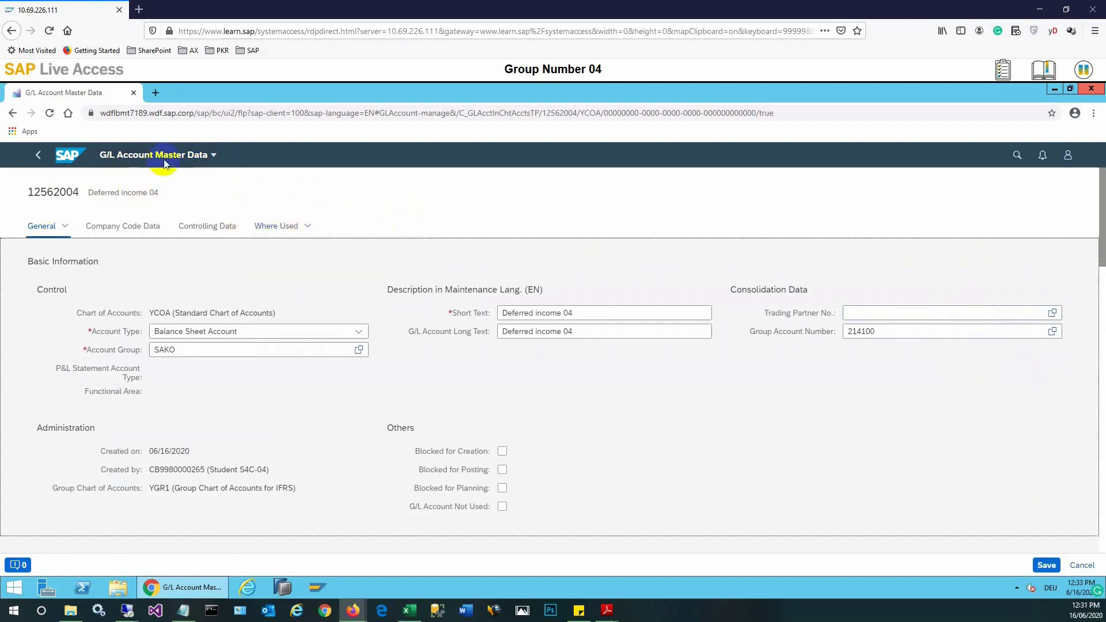
left_click(40, 157)
left_click(595, 387)
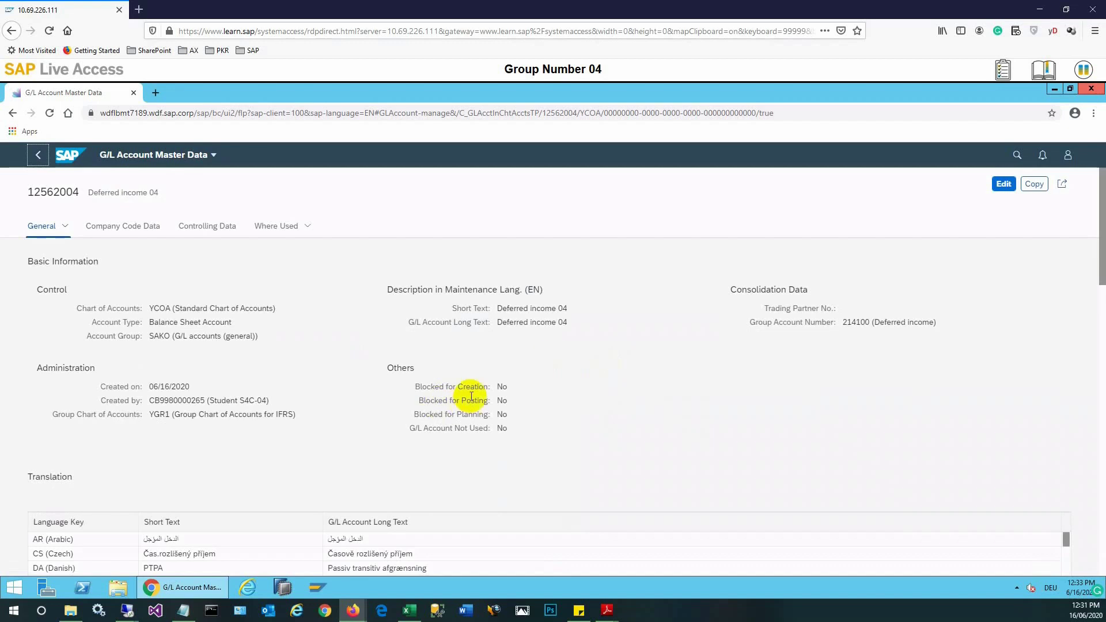
Verify the 1010 company code assignment of 12562004, then go back to the account list
scroll(471, 395, "down", 5)
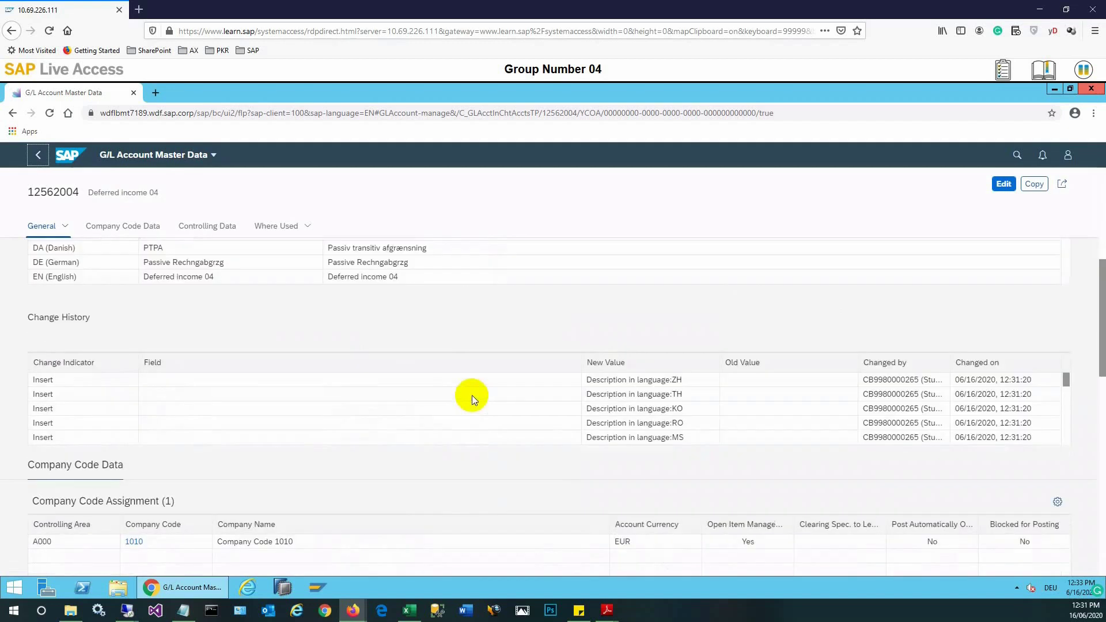
scroll(472, 395, "up", 5)
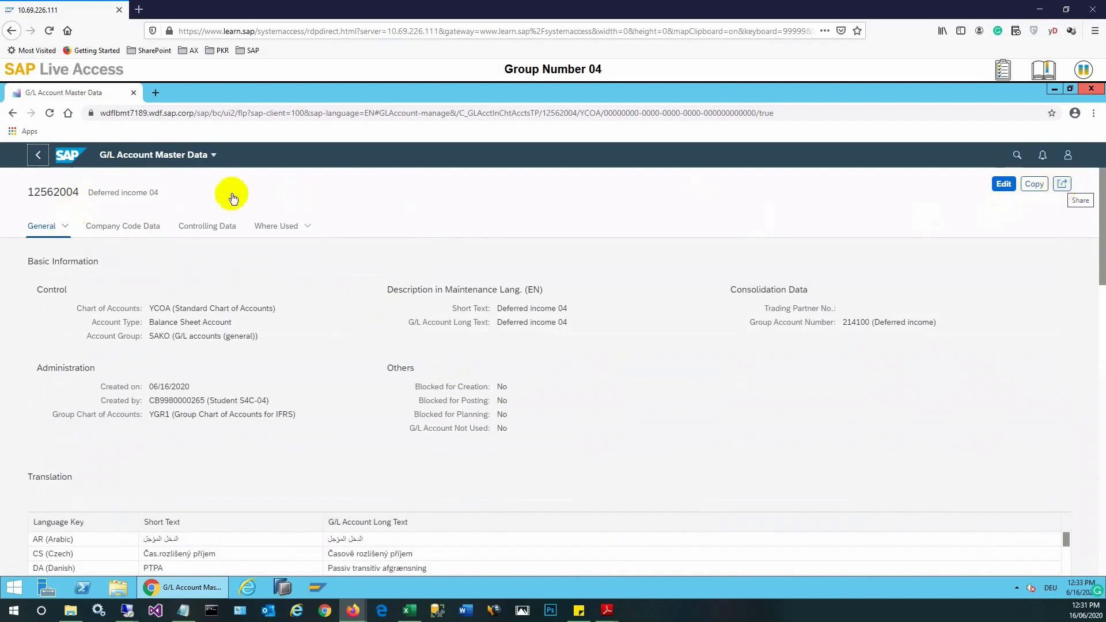
left_click(37, 155)
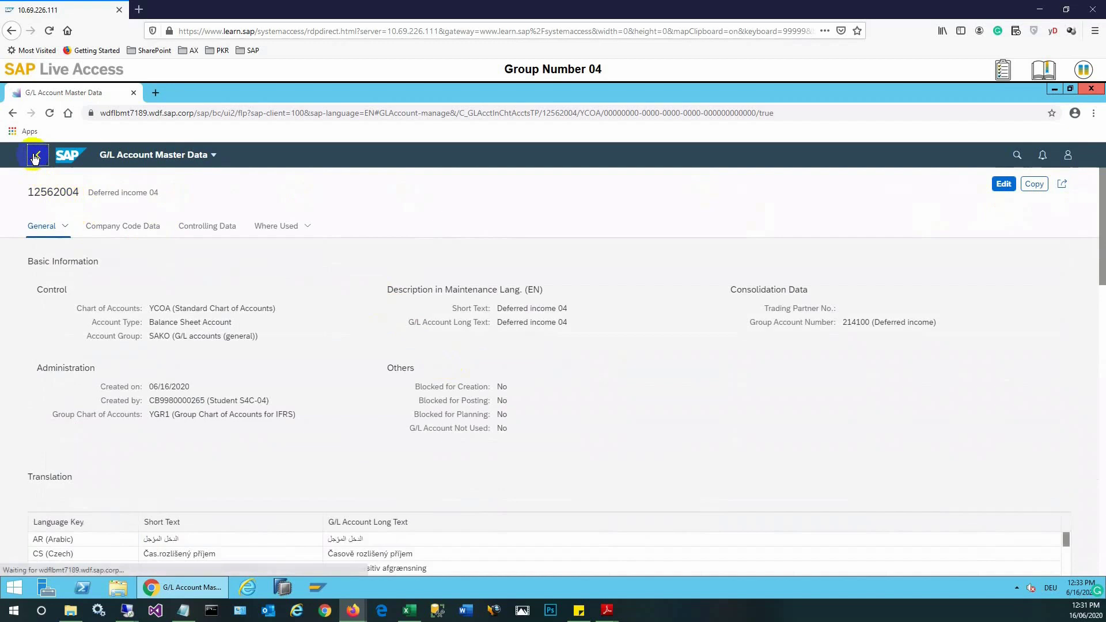